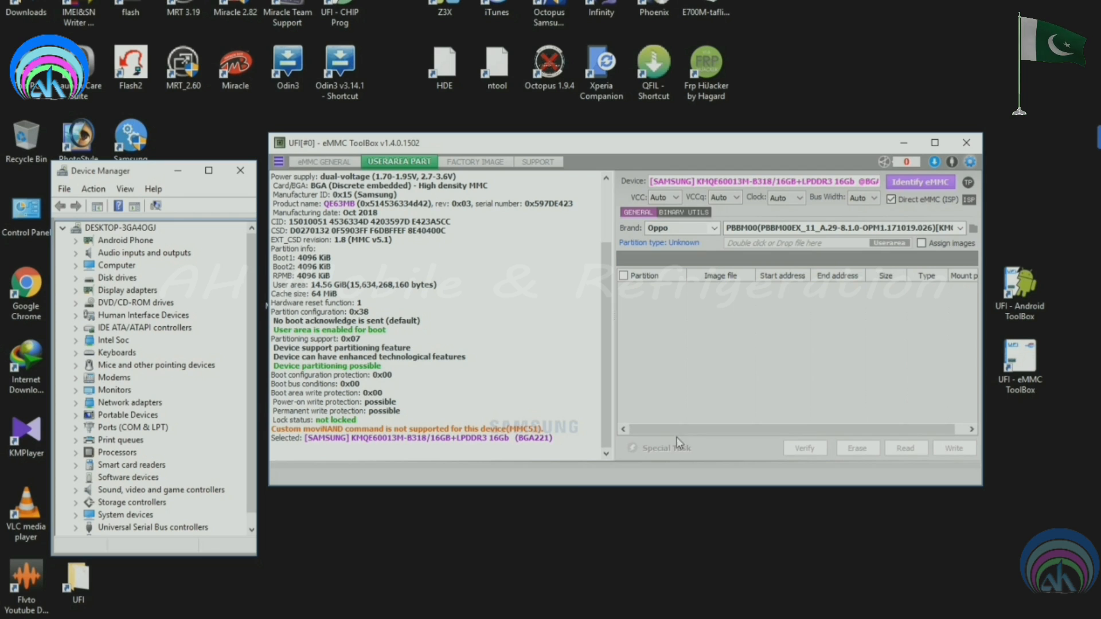
# Load ext_csd.bin from the PBBM00 dump folder as the Ext CSD image in the general eMMC programming section
pyautogui.moveTo(325, 148); pyautogui.dragTo(325, 151)
pyautogui.click(328, 167)
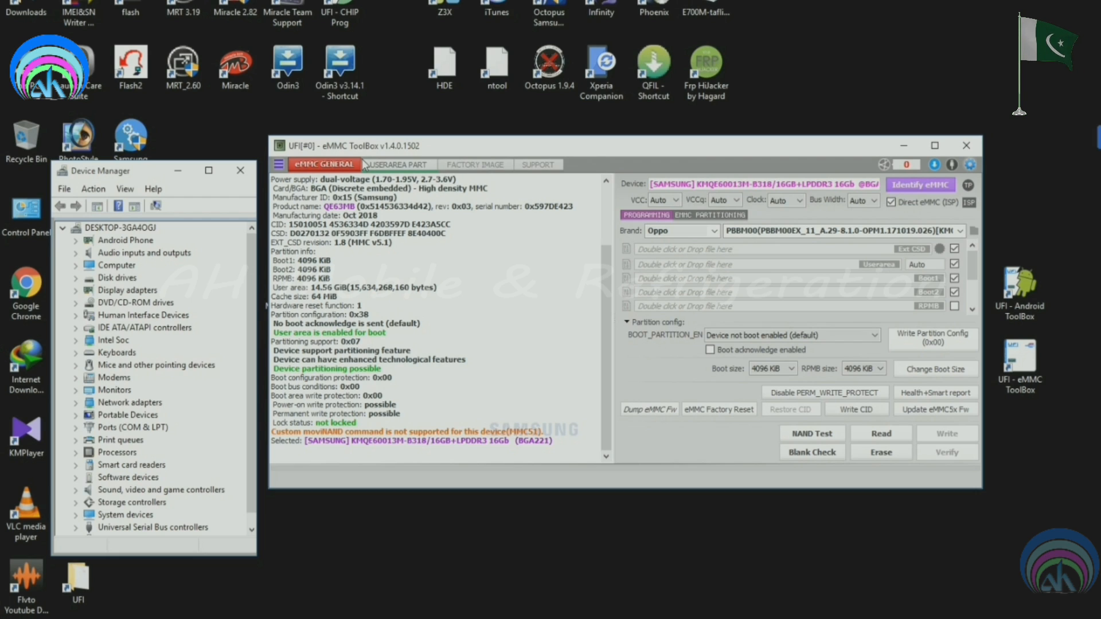
pyautogui.hotkey('alt', 'Tab')
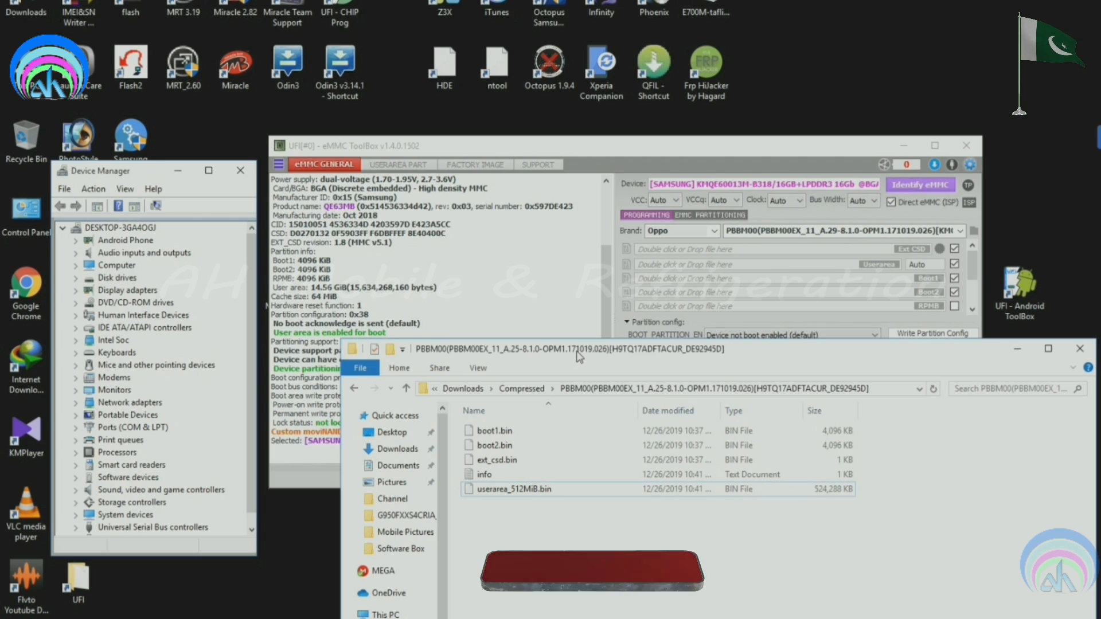
pyautogui.moveTo(580, 357); pyautogui.dragTo(262, 337)
pyautogui.click(186, 442)
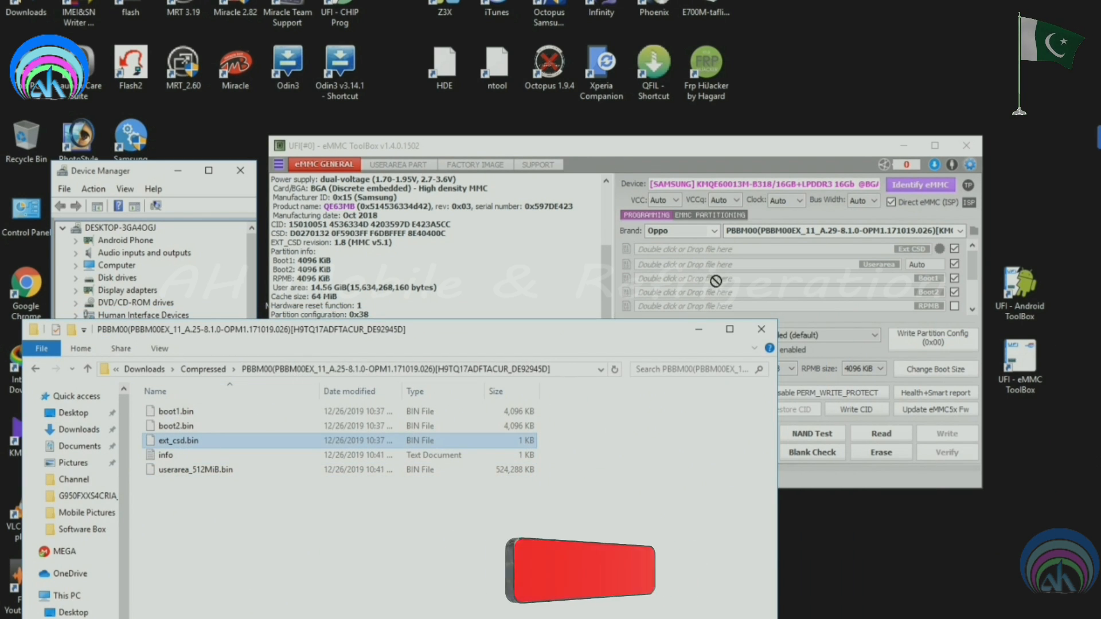
pyautogui.moveTo(716, 254); pyautogui.dragTo(716, 252)
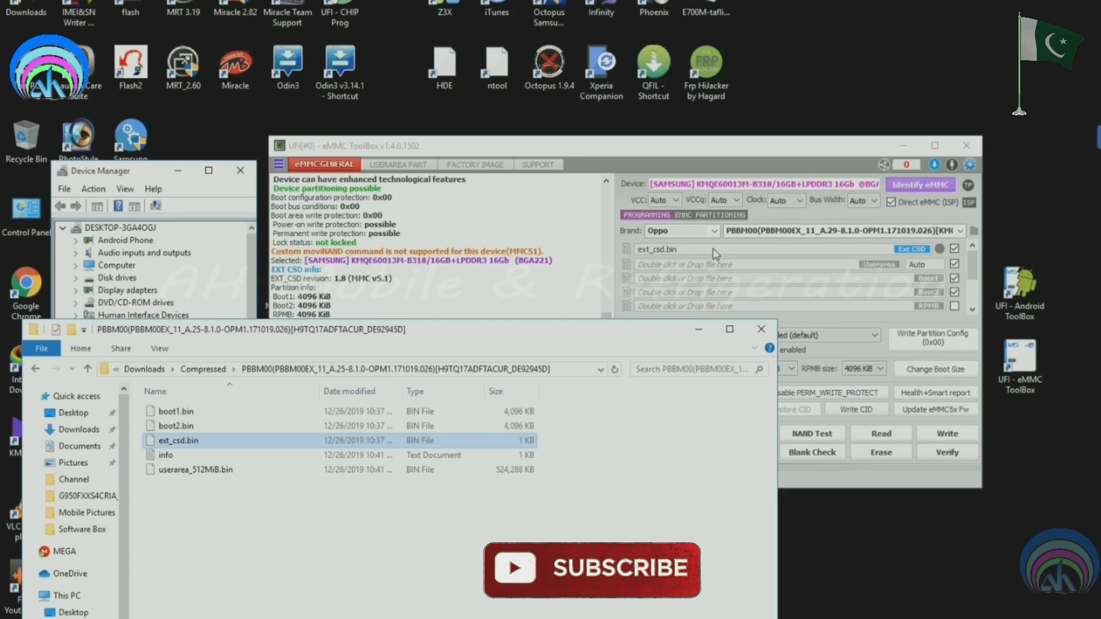
# Exclude Userarea, Boot1 and Boot2 from programming and set the Userarea size to 512 MB
pyautogui.click(954, 264)
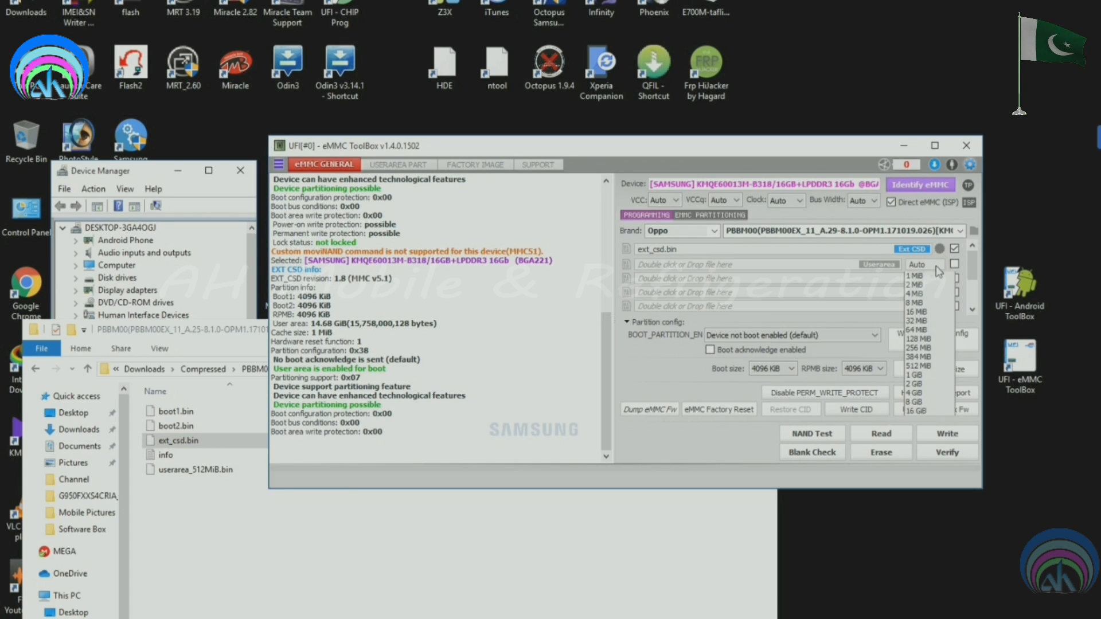
pyautogui.click(934, 265)
pyautogui.click(917, 376)
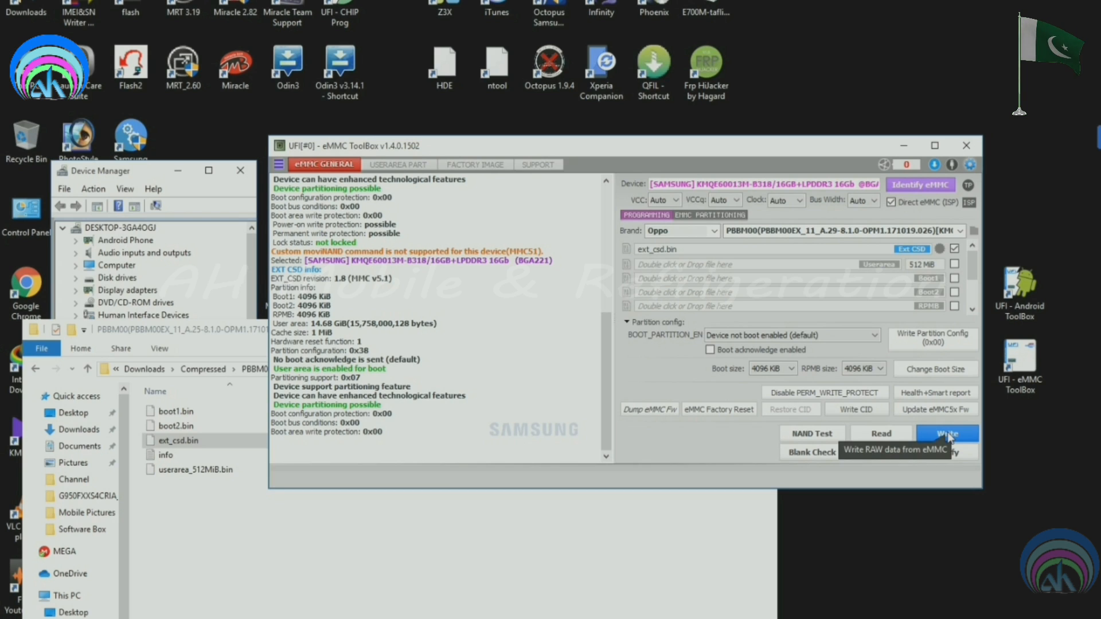
# Set the clock to 24 MHz and write ext_csd.bin to the eMMC
pyautogui.click(799, 202)
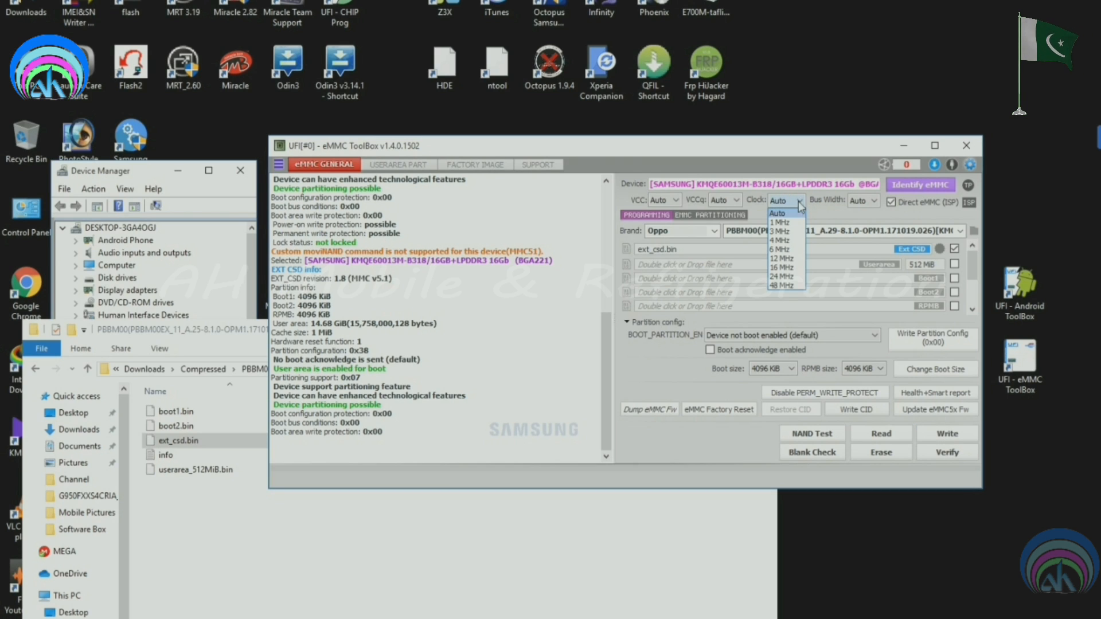
pyautogui.click(787, 277)
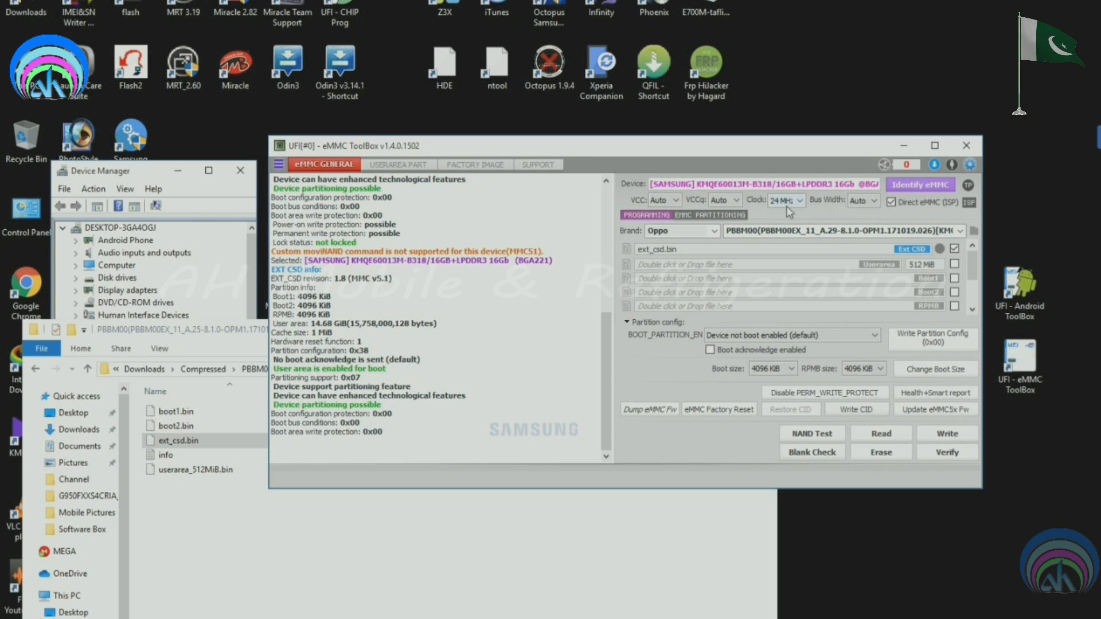
pyautogui.click(945, 436)
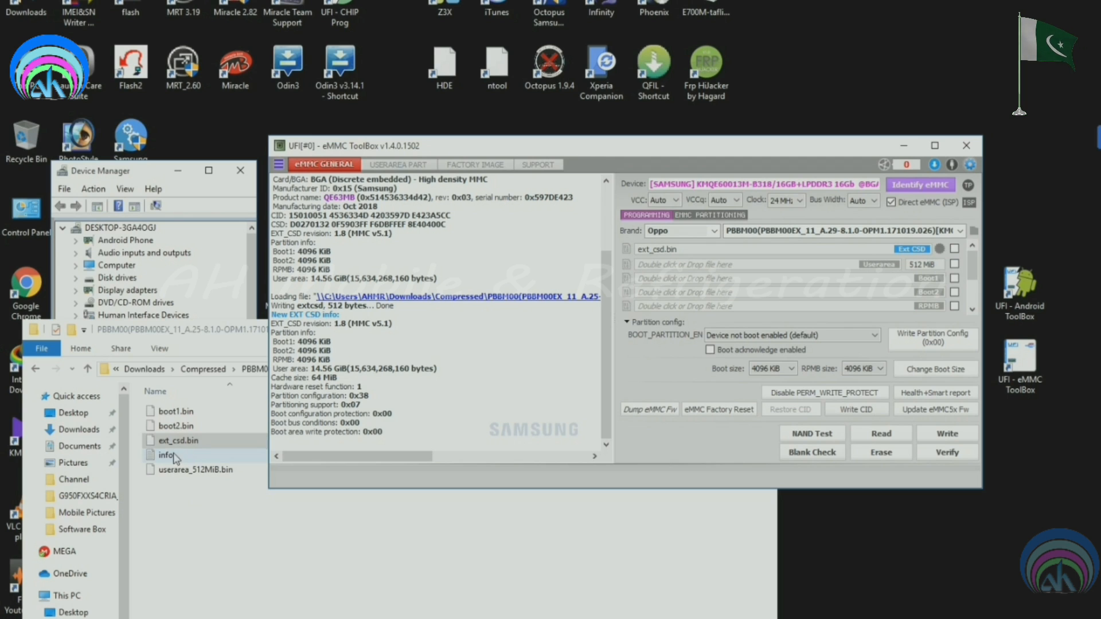
# Load userarea_512MiB.bin, boot1.bin and boot2.bin as the Userarea, Boot1 and Boot2 images and write them to the eMMC
pyautogui.moveTo(218, 469); pyautogui.dragTo(555, 483)
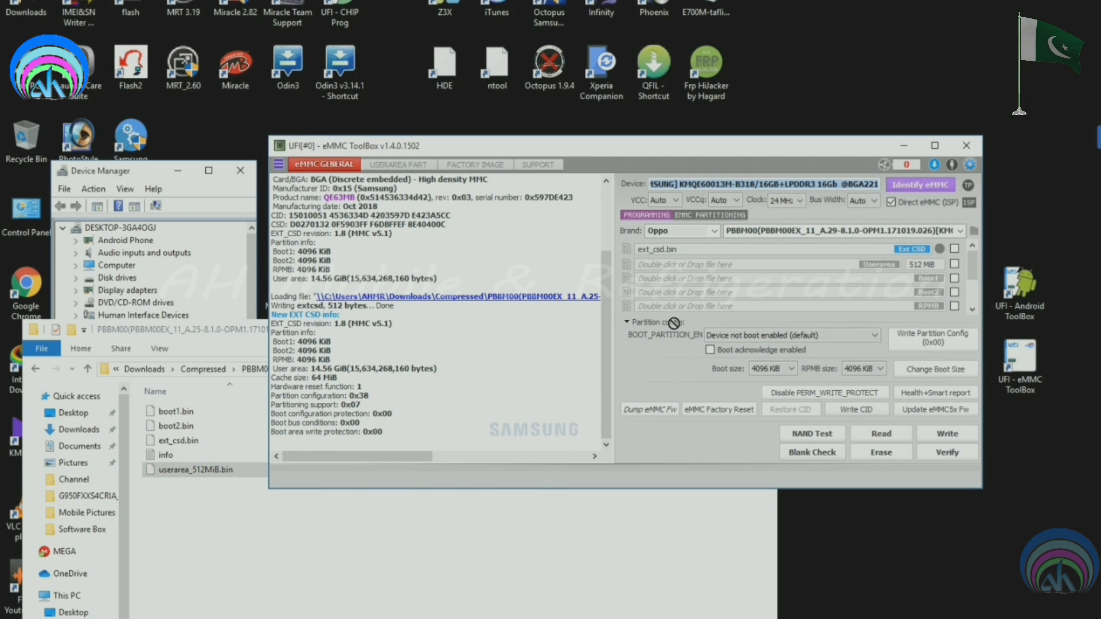
pyautogui.moveTo(682, 260); pyautogui.dragTo(683, 260)
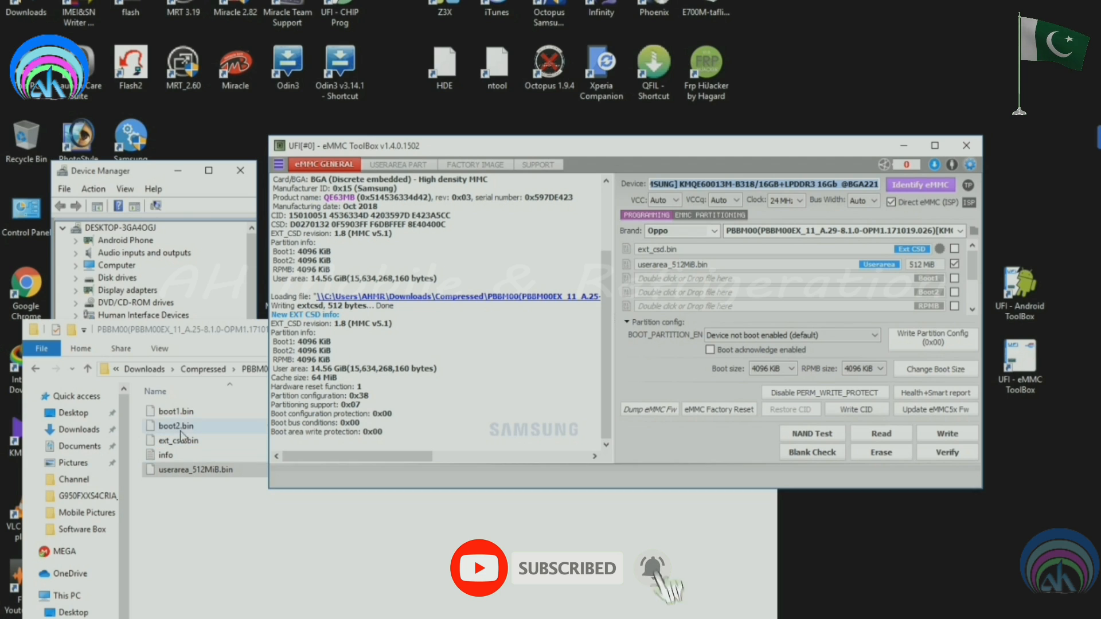
pyautogui.click(175, 411)
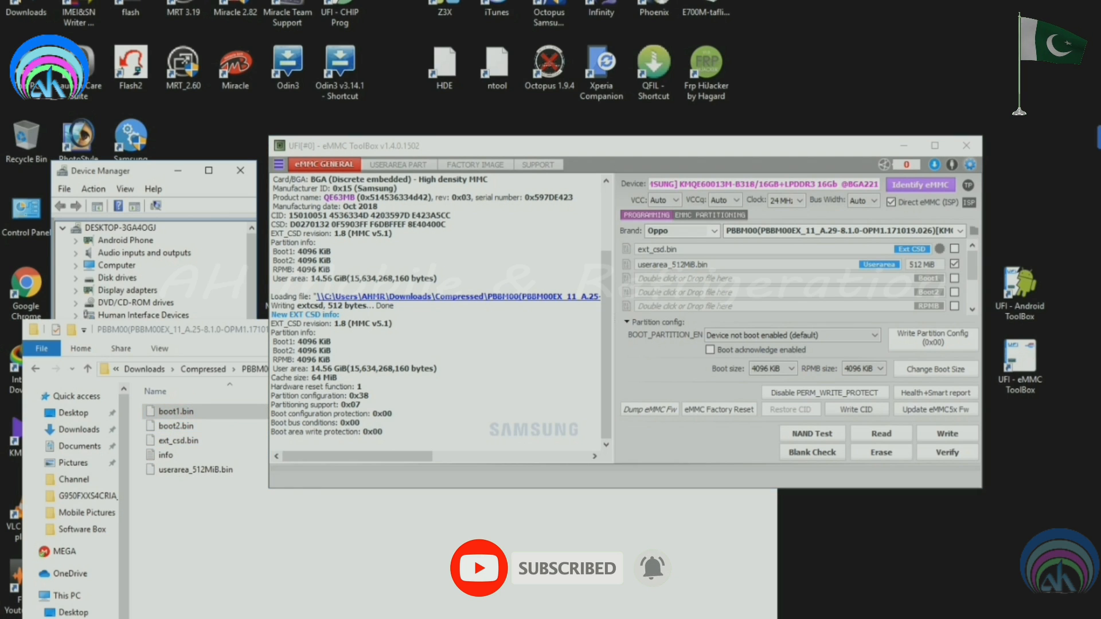
pyautogui.moveTo(175, 412); pyautogui.dragTo(714, 284)
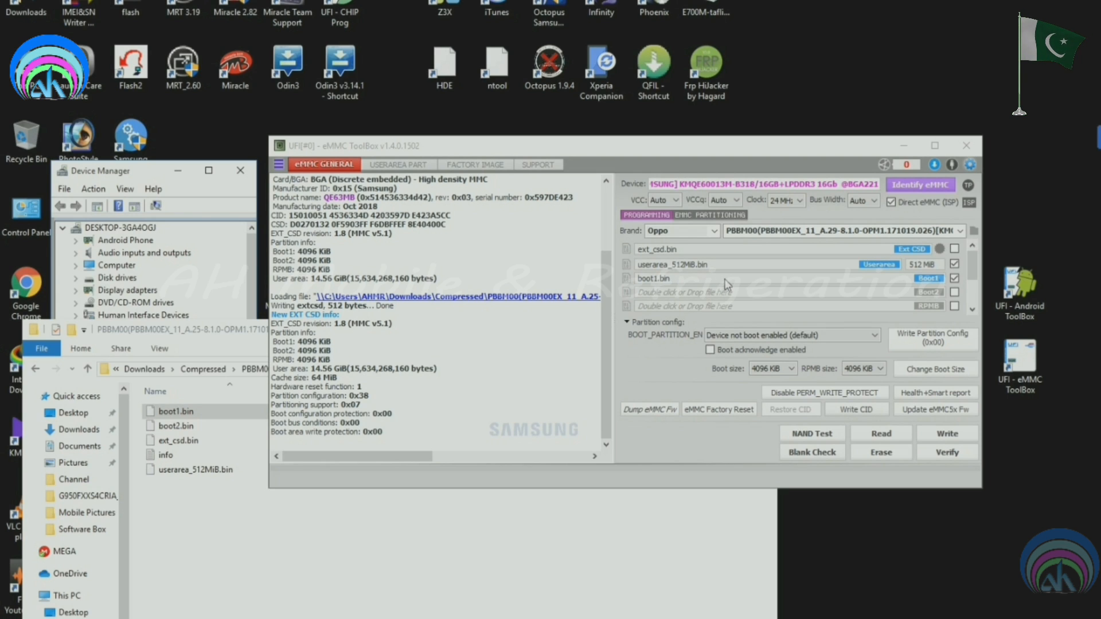
pyautogui.moveTo(166, 426); pyautogui.dragTo(711, 292)
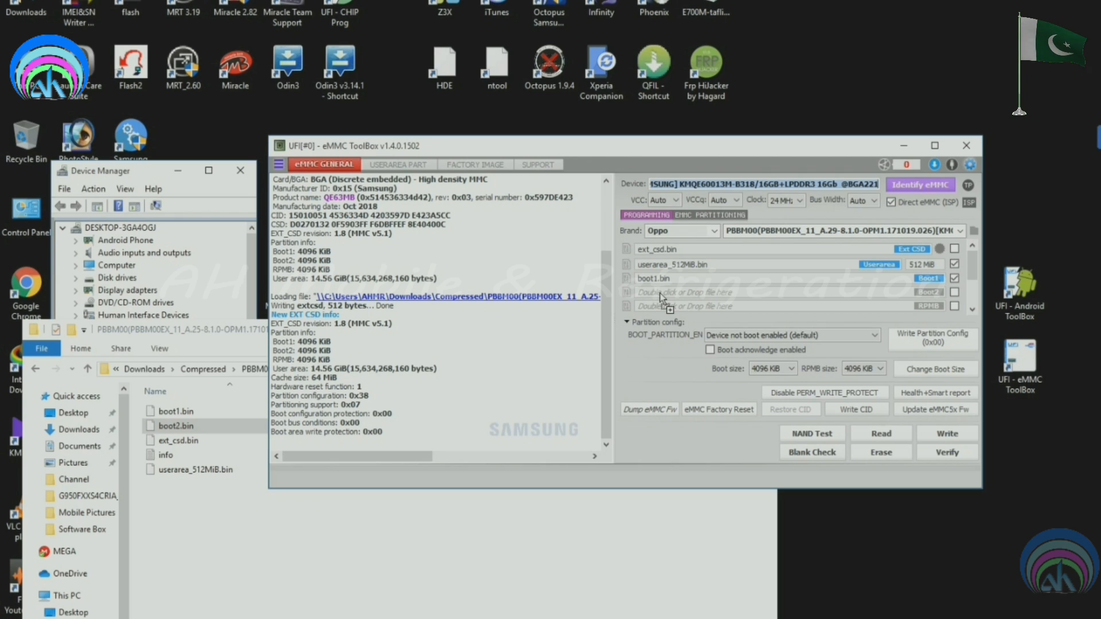
pyautogui.moveTo(662, 291); pyautogui.dragTo(662, 291)
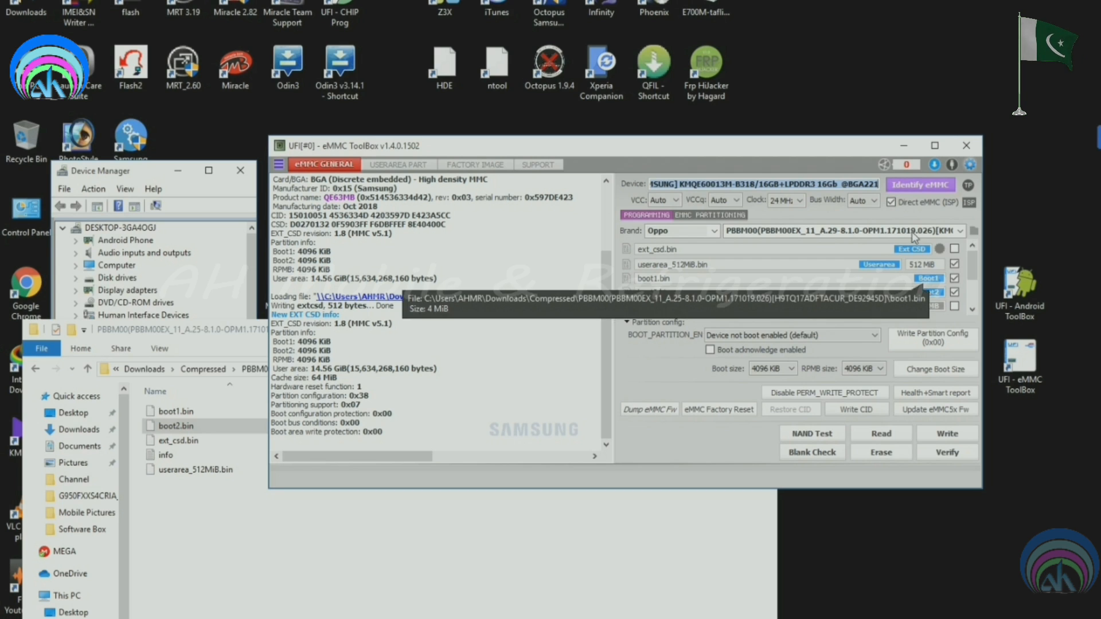
pyautogui.moveTo(841, 148); pyautogui.dragTo(810, 144)
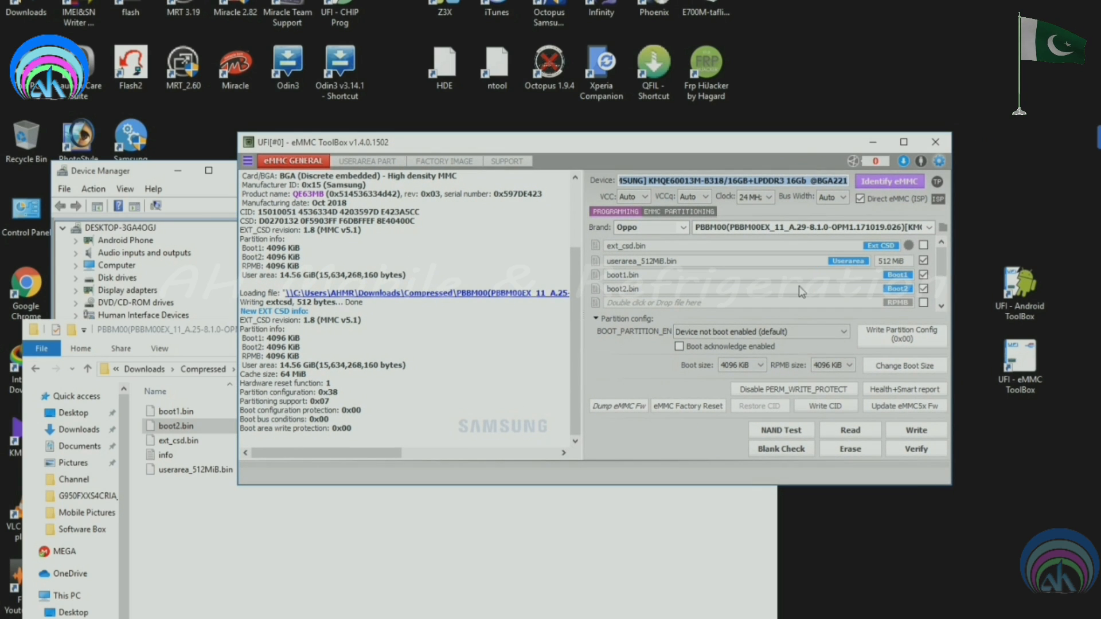
pyautogui.click(916, 431)
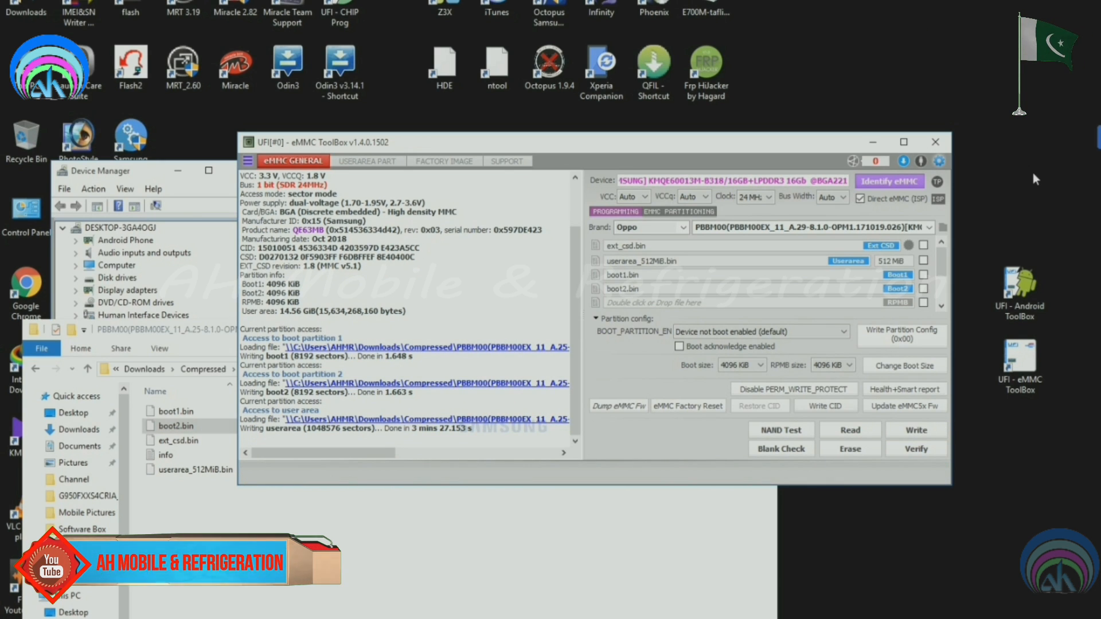
# Identify the eMMC again and display its user area partition table
pyautogui.click(889, 181)
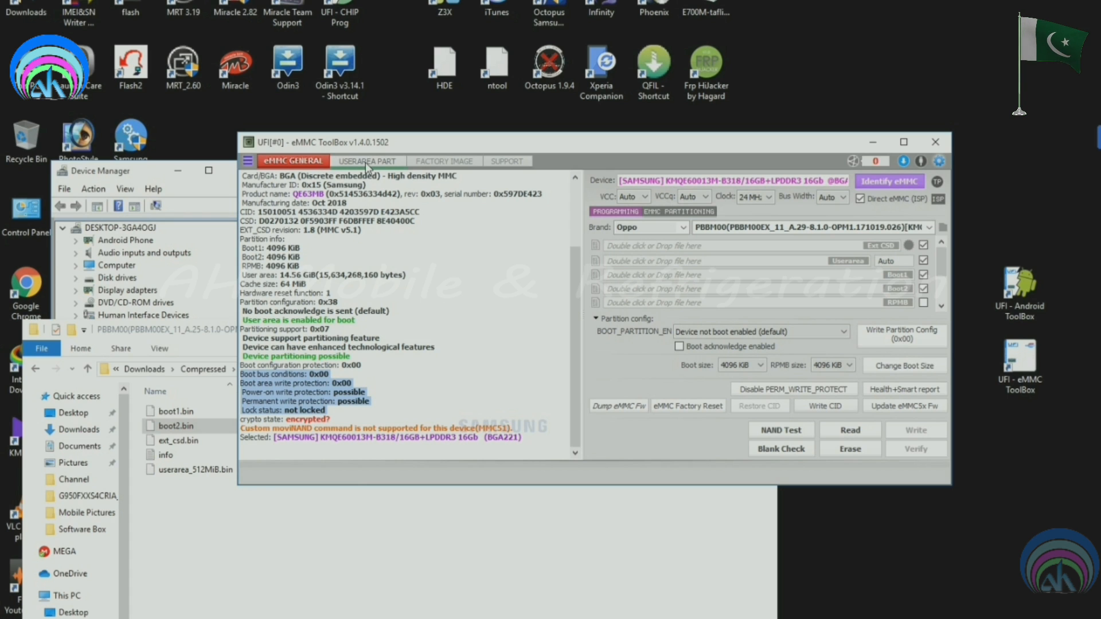
pyautogui.click(366, 160)
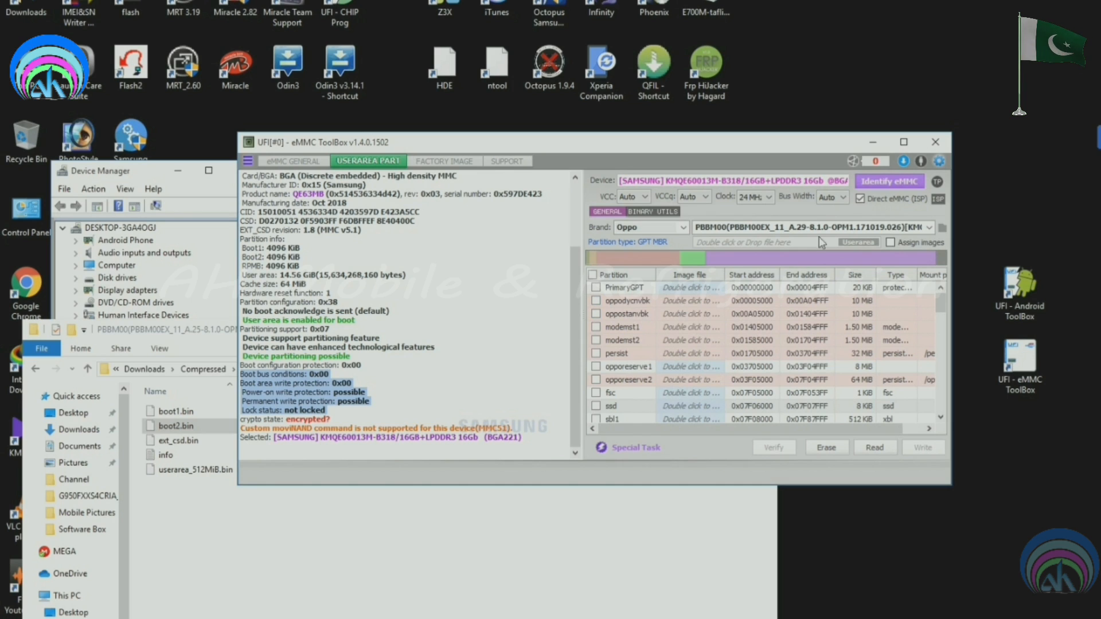
# Back up the user area by reading all partitions except system, vendor and userdata
pyautogui.click(593, 276)
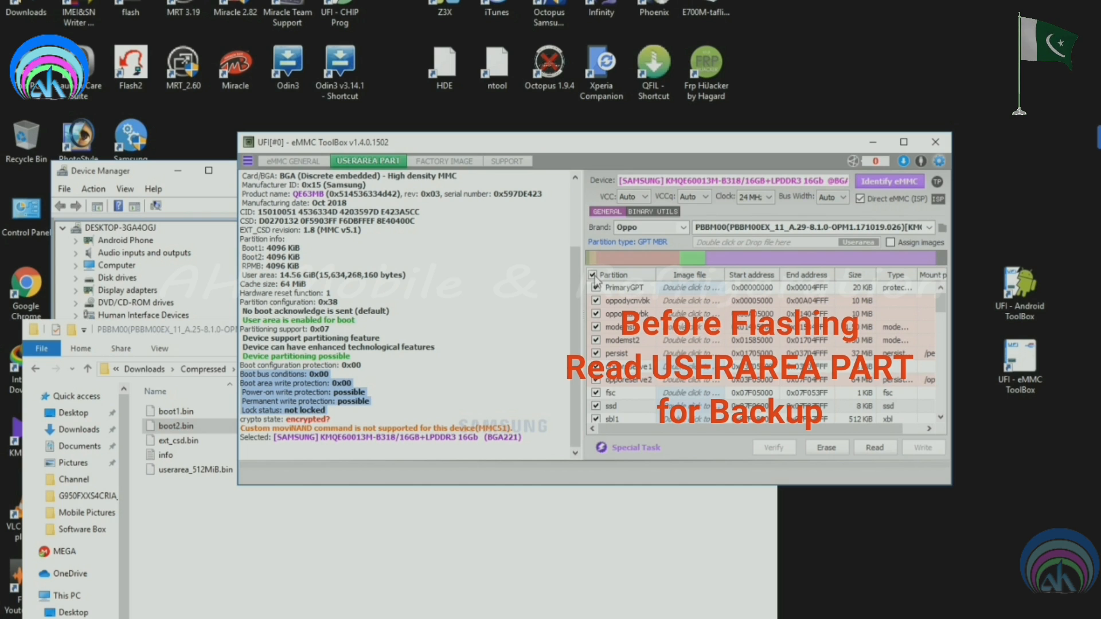
pyautogui.scroll(-5, 937, 392)
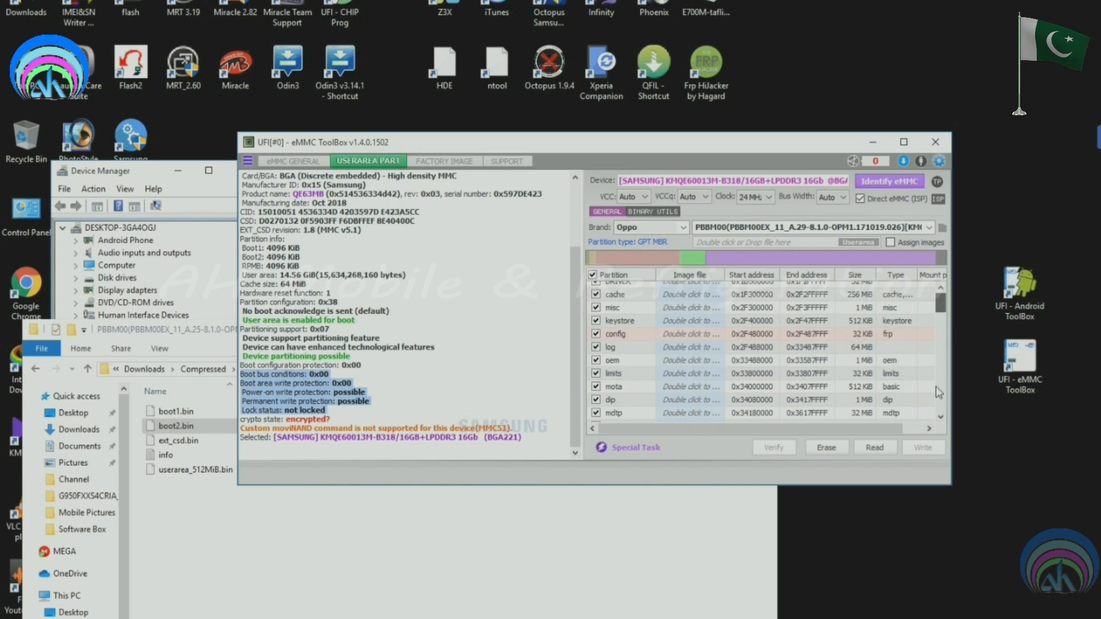
pyautogui.scroll(-5, 936, 387)
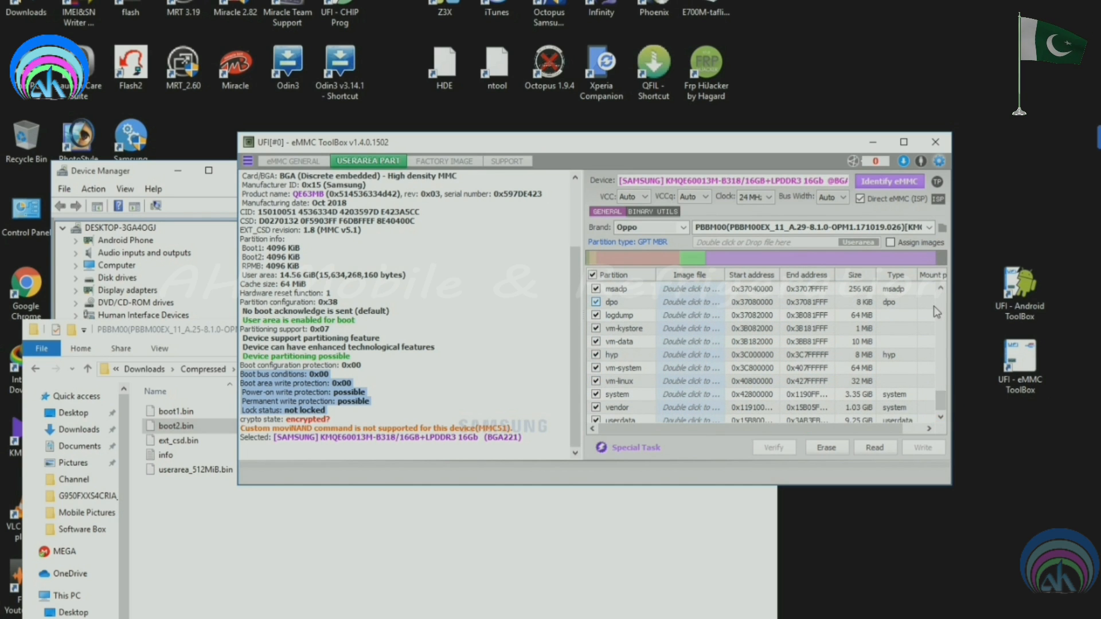
pyautogui.click(940, 311)
pyautogui.click(939, 404)
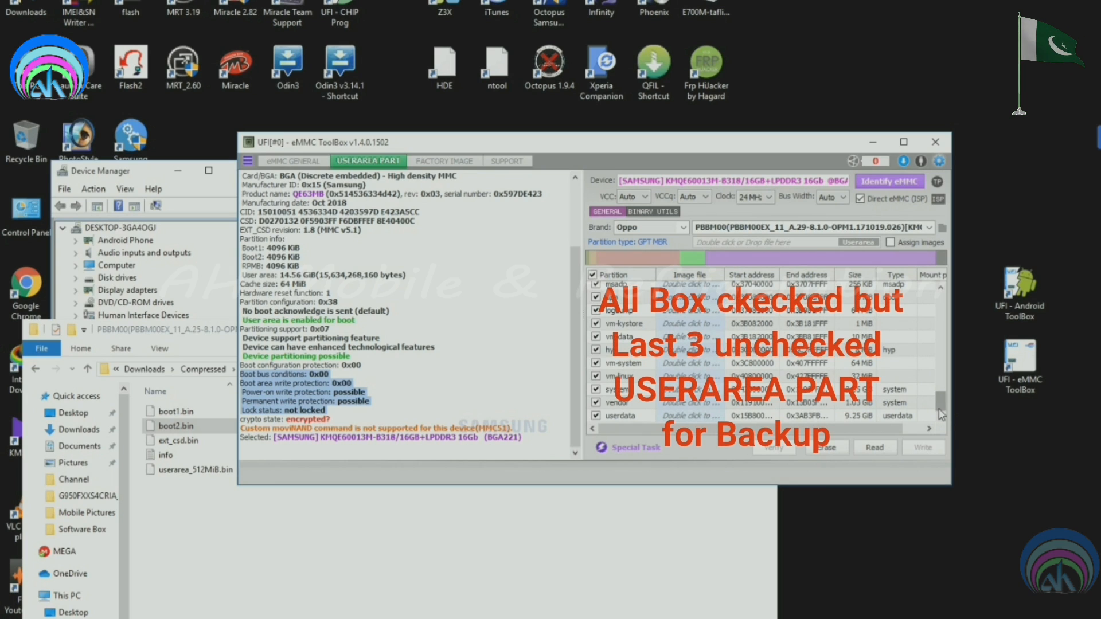
pyautogui.click(596, 415)
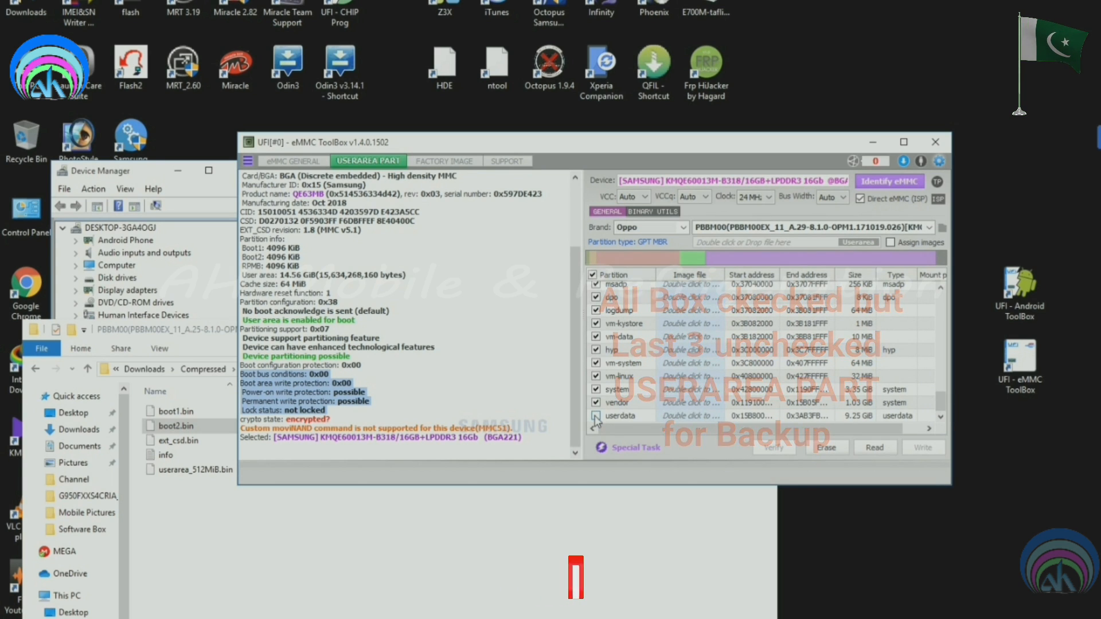
pyautogui.click(596, 404)
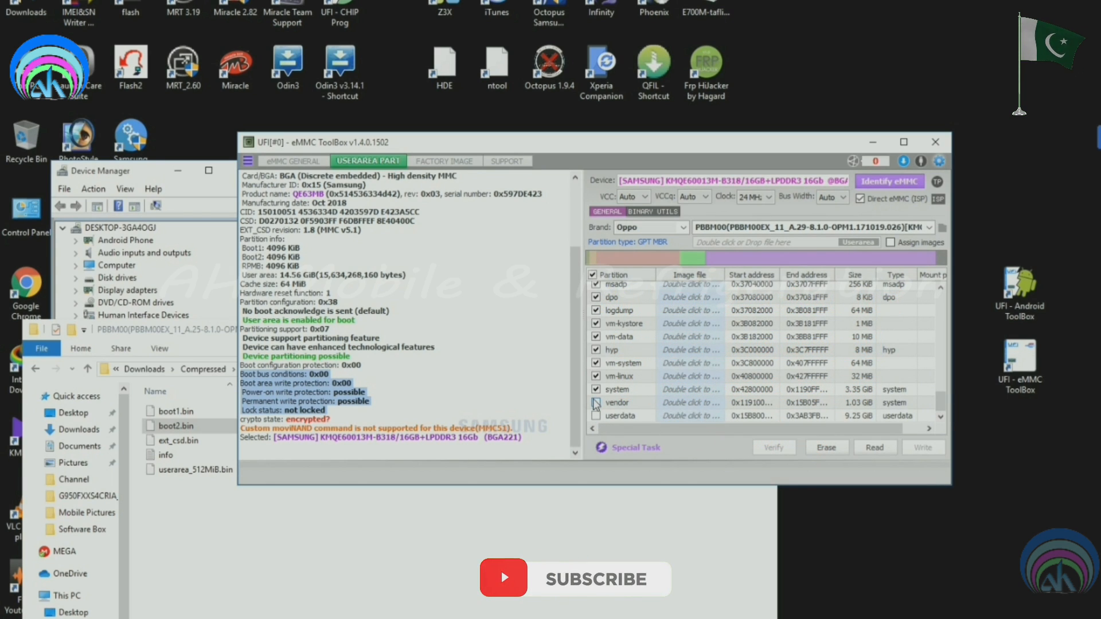
pyautogui.click(596, 389)
pyautogui.click(875, 447)
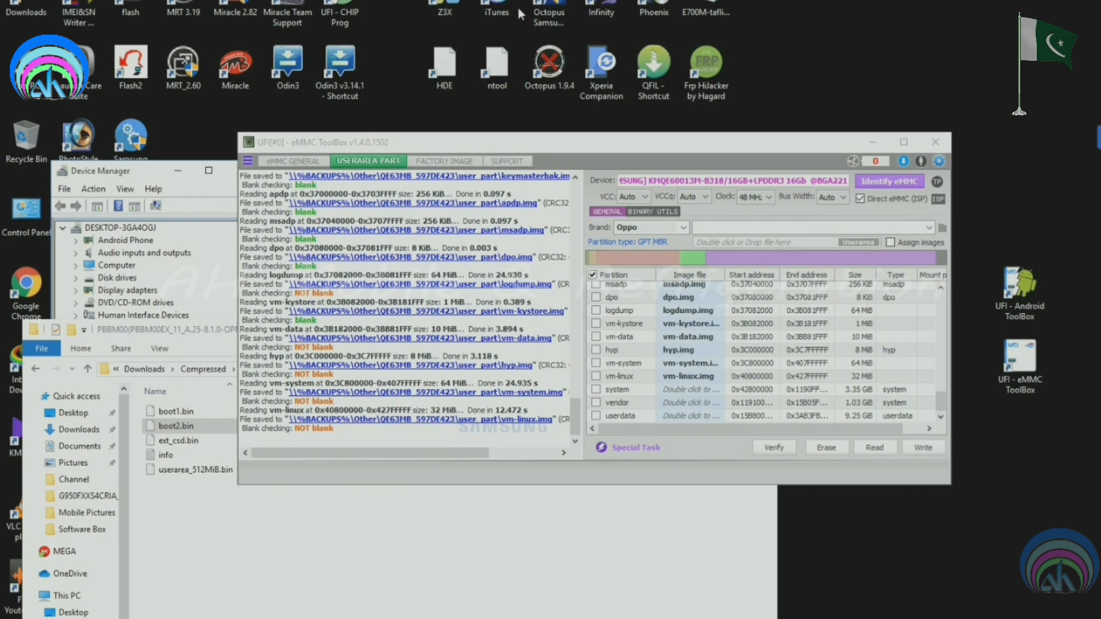
# Open the Oppo backup folder of the re-identified eMMC and launch UFI Android ToolBox
pyautogui.click(890, 182)
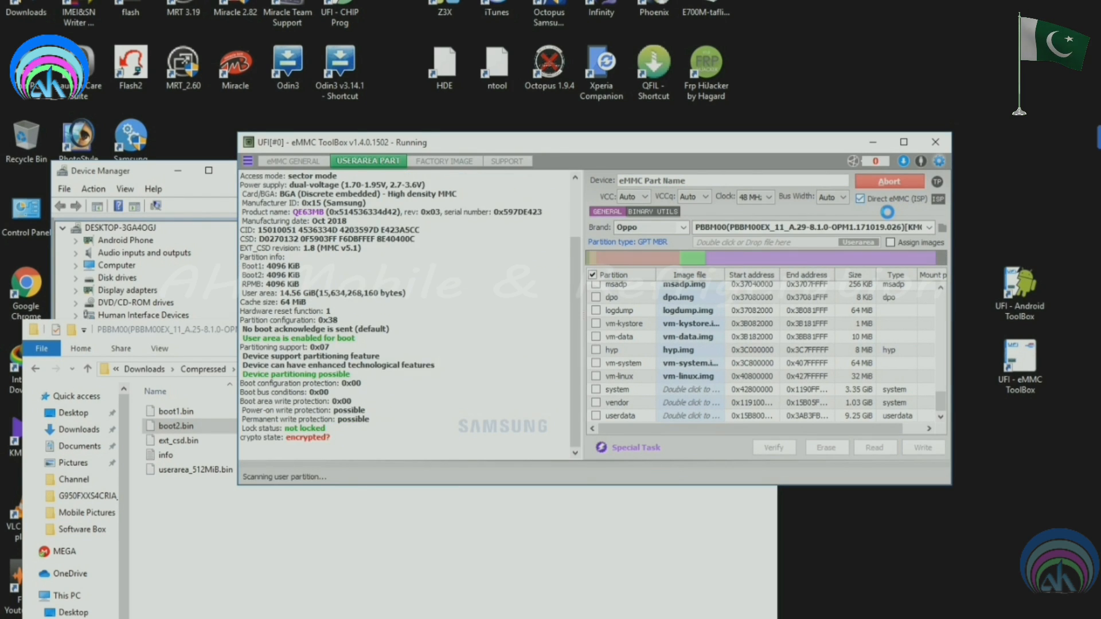
pyautogui.click(941, 230)
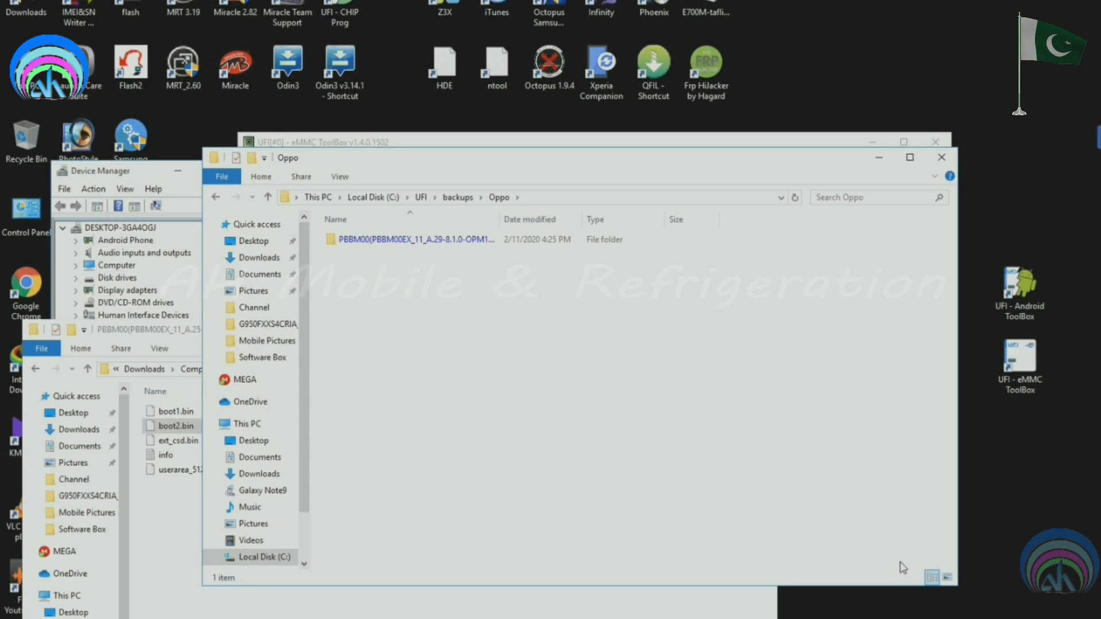
pyautogui.click(434, 243)
pyautogui.doubleClick(1019, 289)
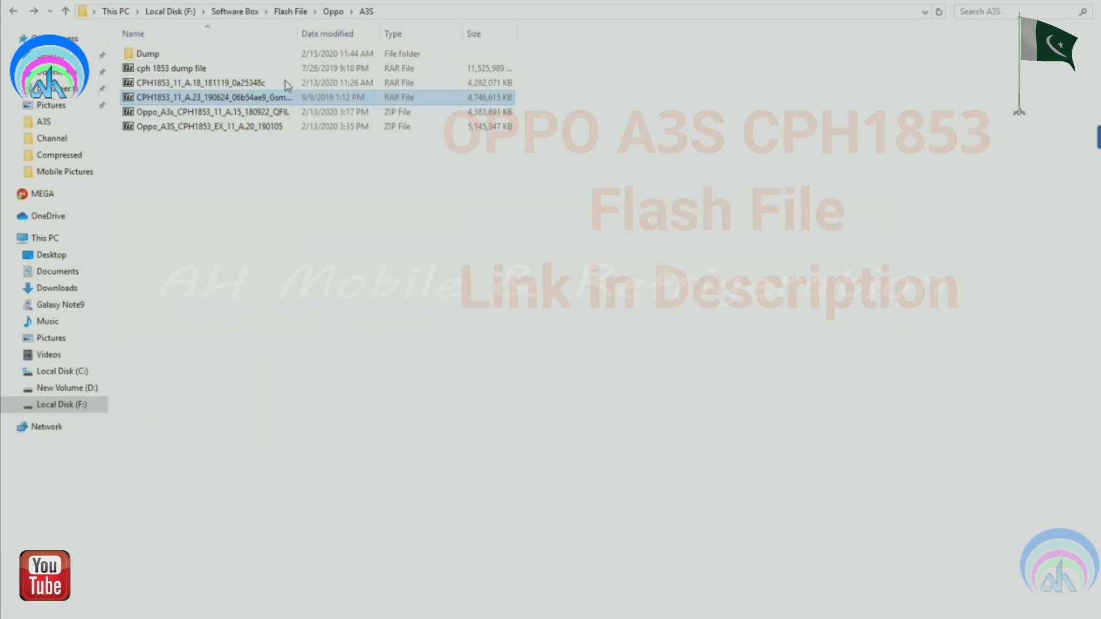
# Extract the CPH1853_11_A.23_190624_06b54ae9_GsmMafia archive with 7-Zip into UFI\files\Android\OPPO\A3S CPH1853 on Local Disk (C:)
pyautogui.rightClick(177, 99)
pyautogui.moveTo(230, 121)
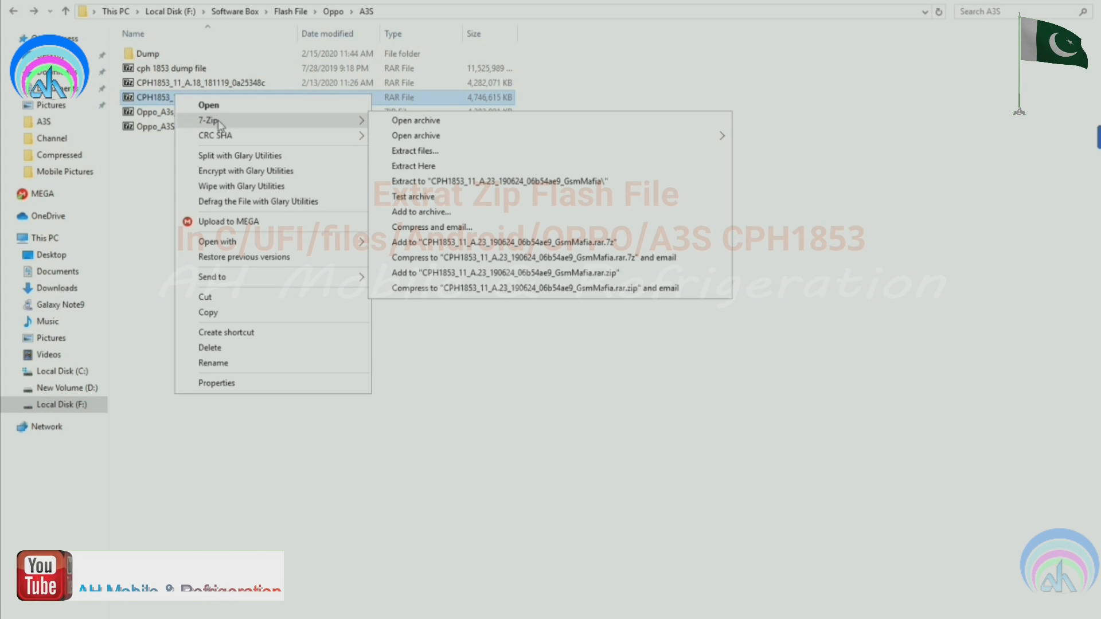
pyautogui.click(415, 151)
pyautogui.click(713, 306)
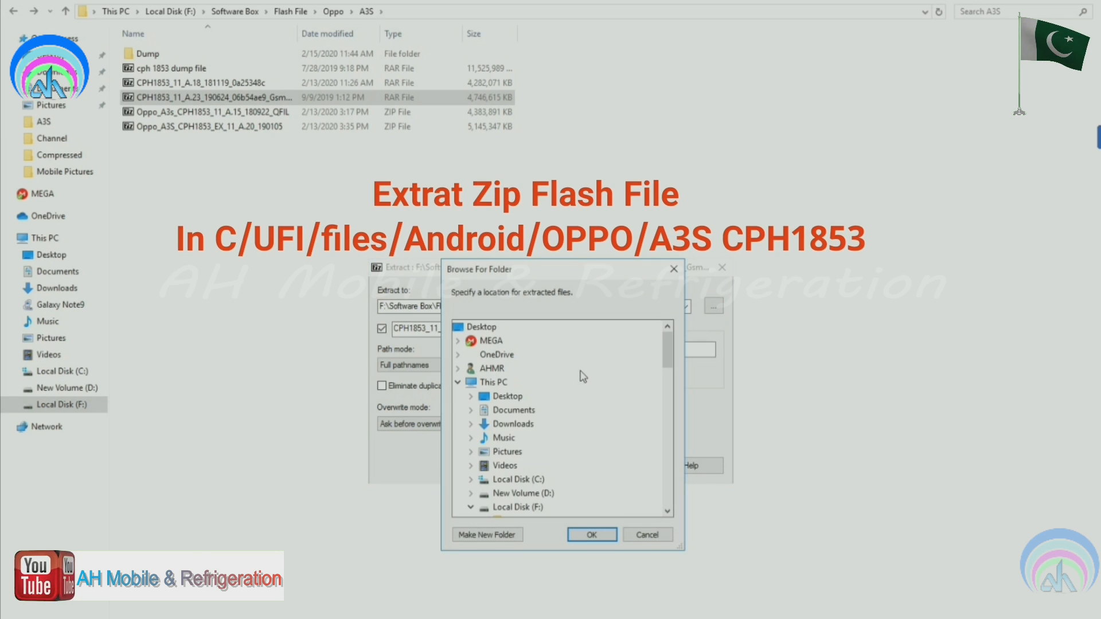
pyautogui.doubleClick(483, 479)
pyautogui.click(484, 466)
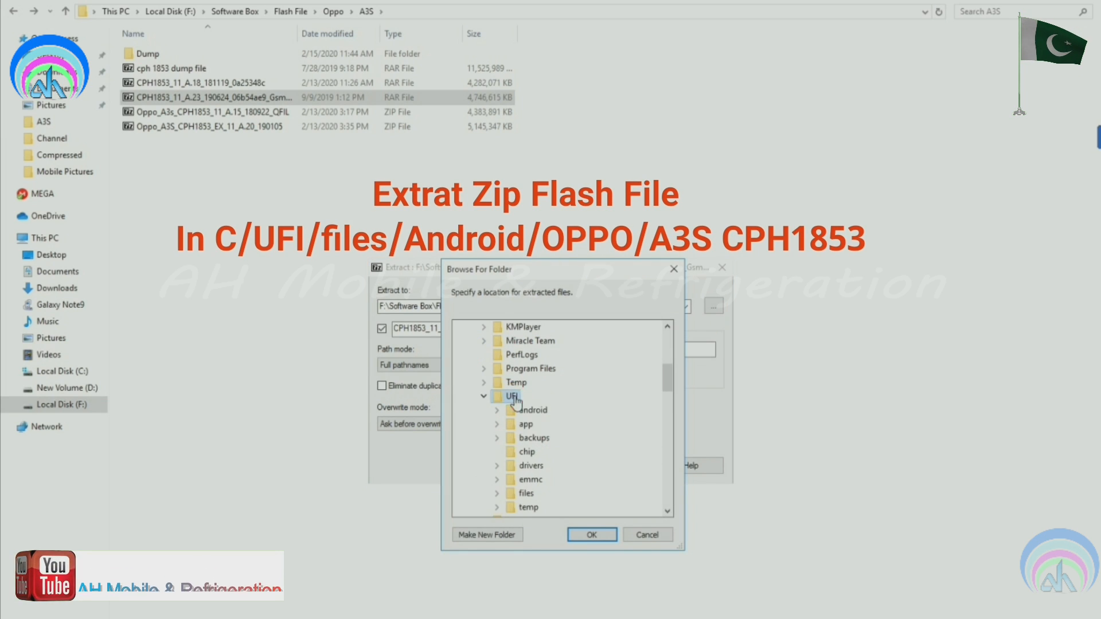
pyautogui.scroll(-3, 565, 416)
pyautogui.doubleClick(526, 410)
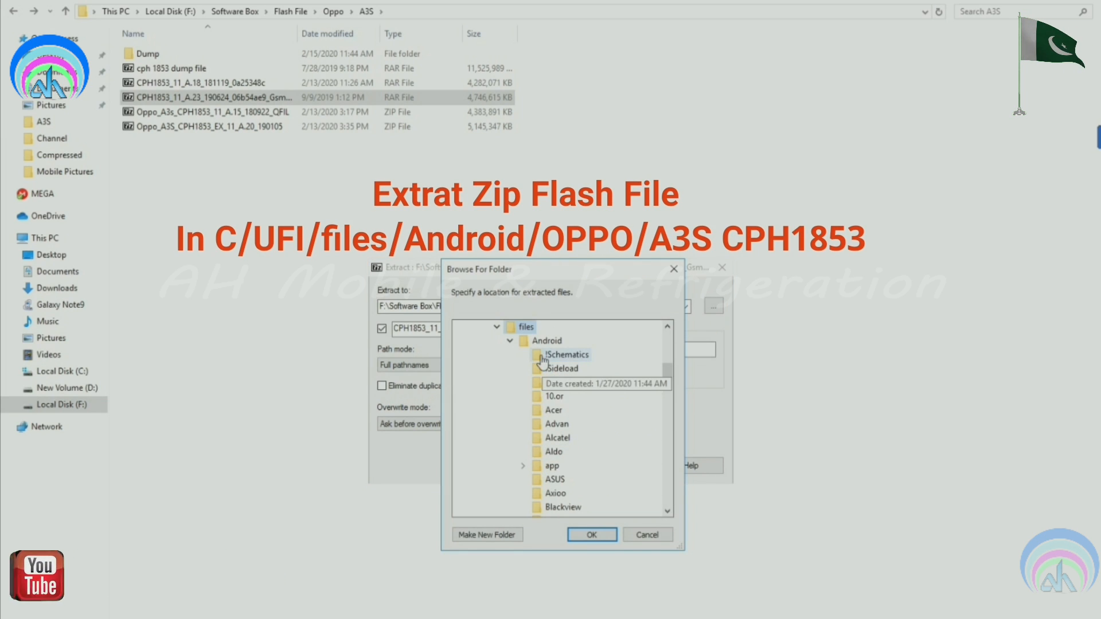
pyautogui.scroll(-10, 529, 394)
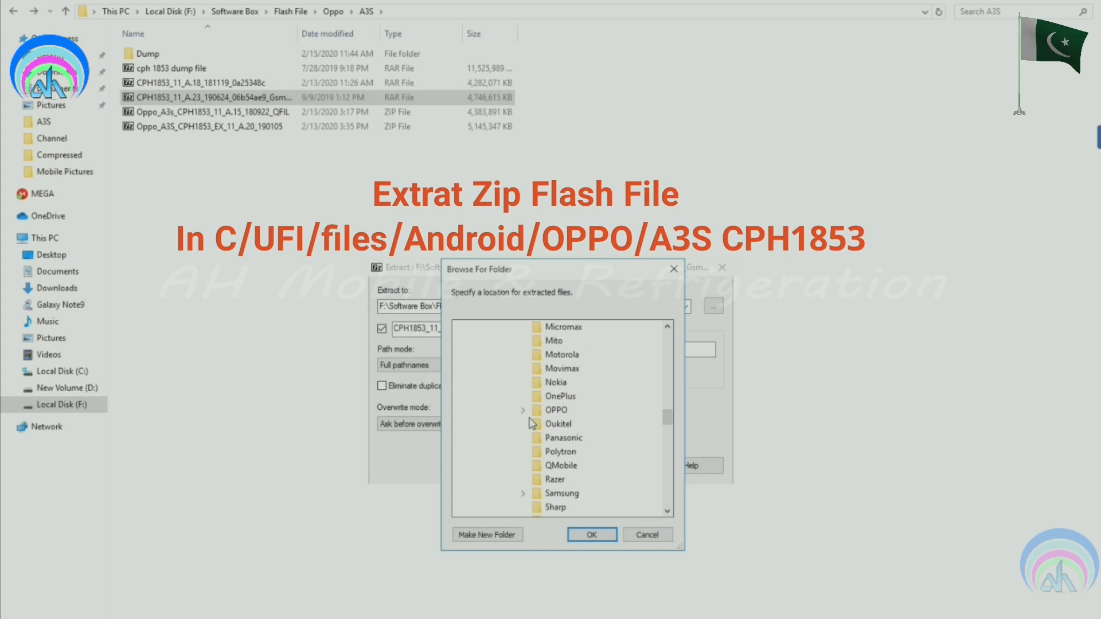
pyautogui.click(554, 410)
pyautogui.click(569, 437)
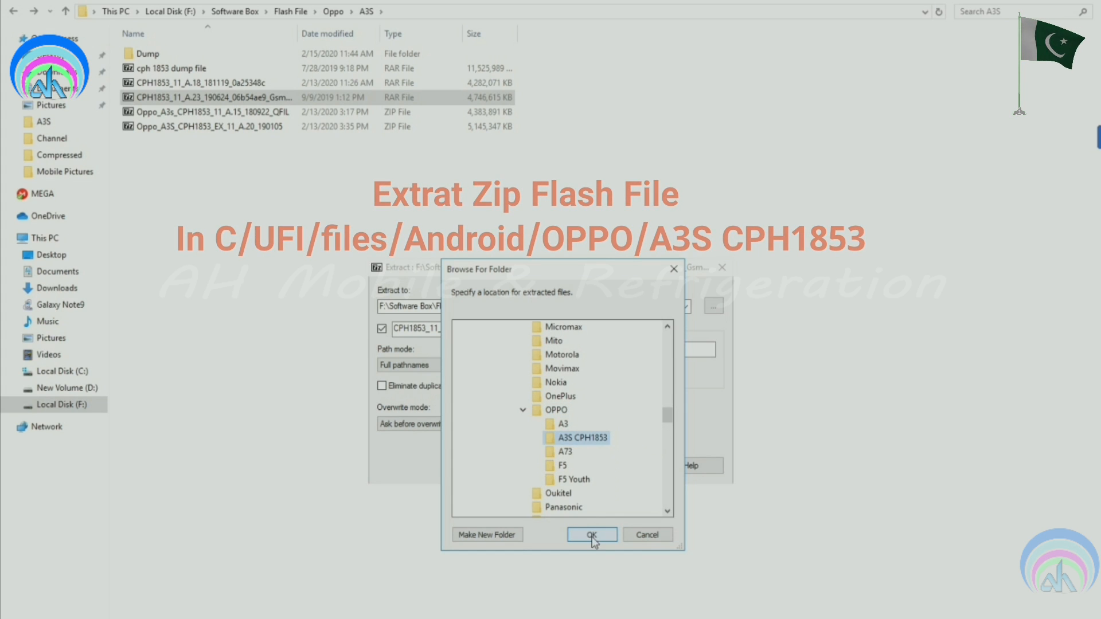
pyautogui.click(591, 534)
pyautogui.click(544, 466)
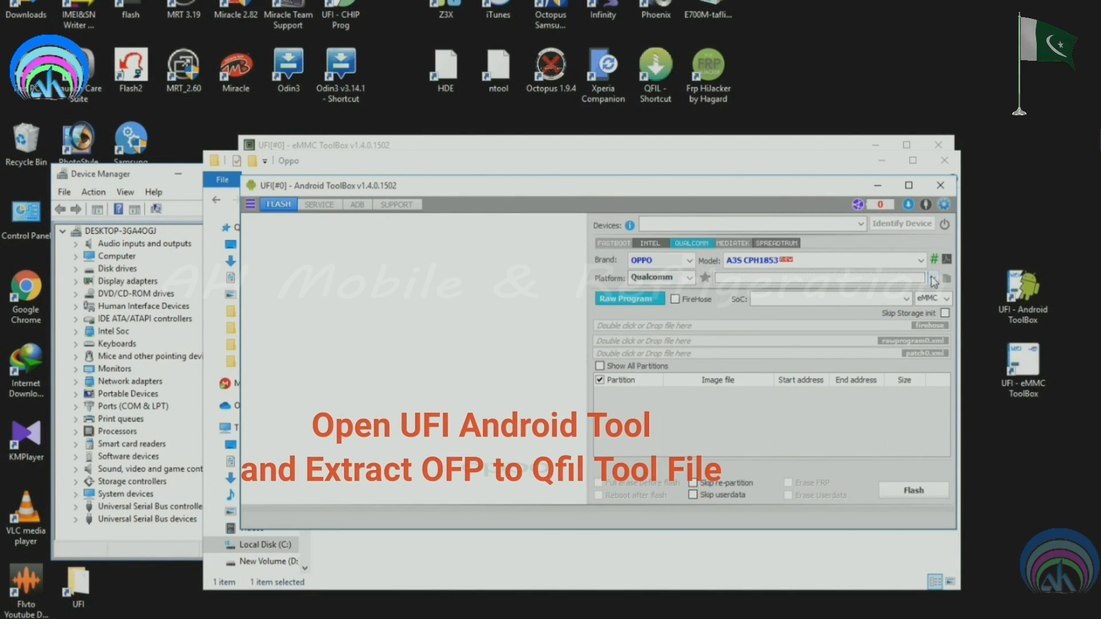
# In UFI Android ToolBox, load the CPH1853_11_A.23_190624_06b54ae9_GsmMafia firmware for the OPPO A3S CPH1853 and close the program
pyautogui.click(932, 278)
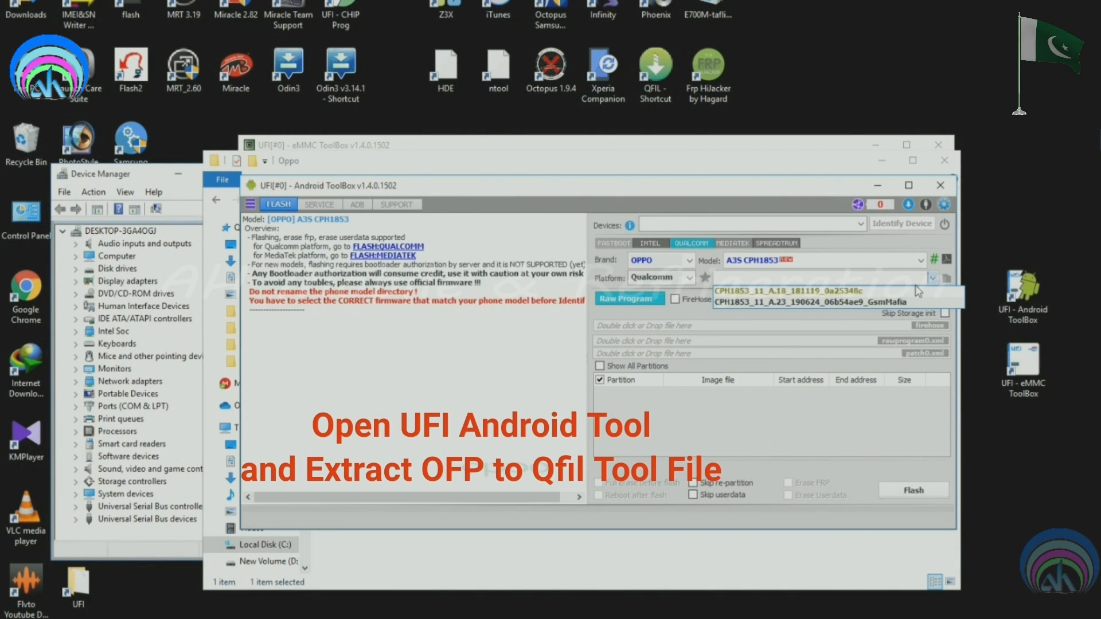
pyautogui.click(831, 302)
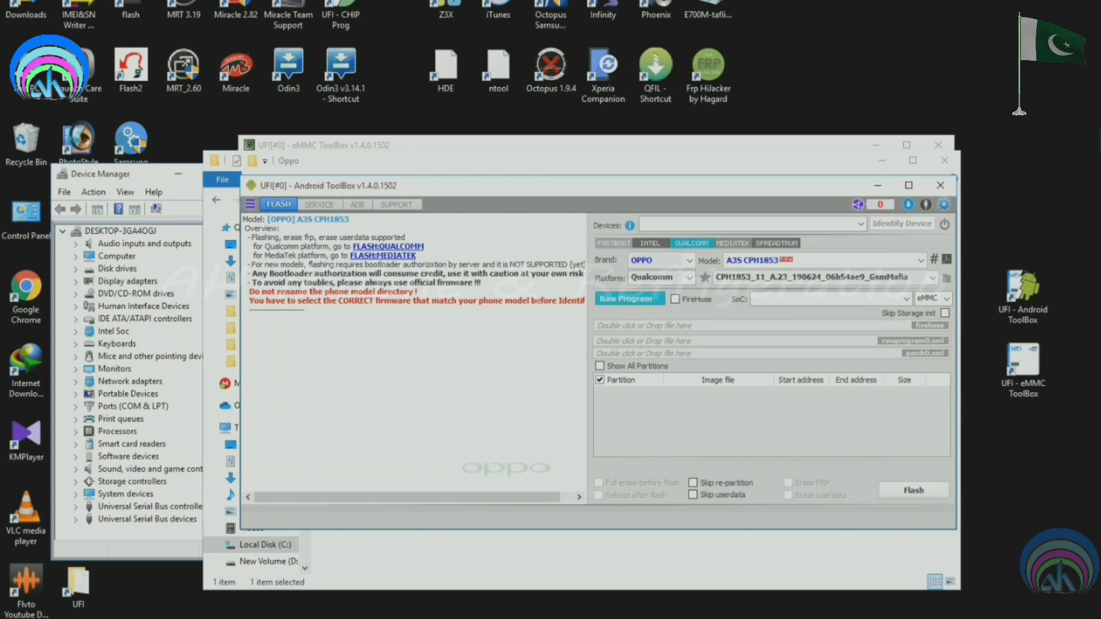
pyautogui.click(939, 184)
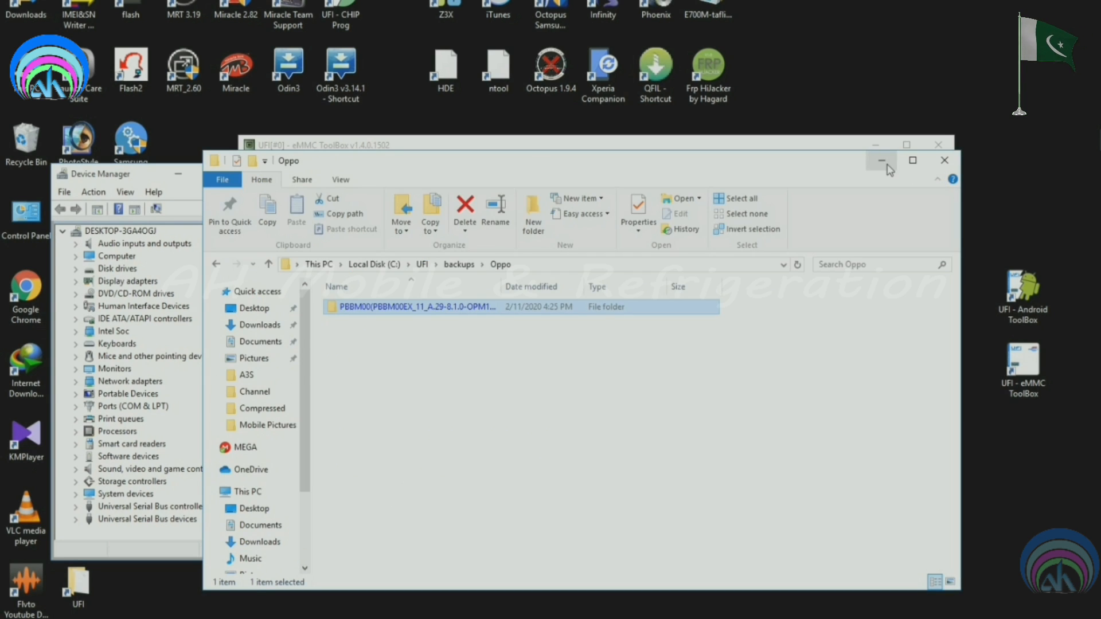
# Clear away the Oppo folder, eMMC ToolBox and Device Manager windows and relaunch UFI eMMC ToolBox
pyautogui.click(887, 166)
pyautogui.click(938, 146)
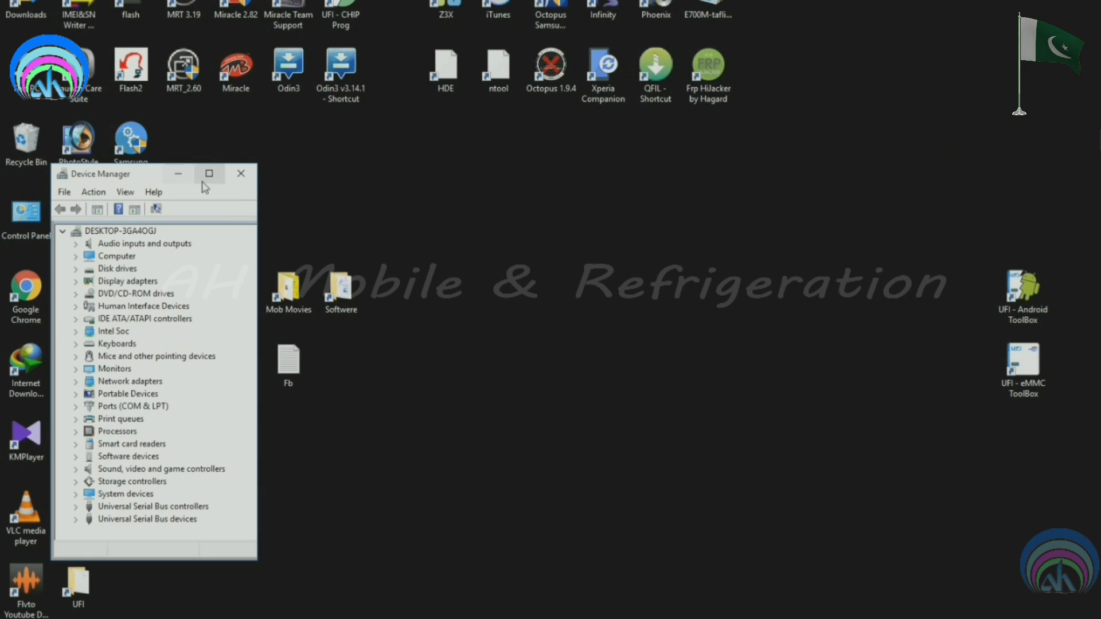
pyautogui.click(241, 175)
pyautogui.rightClick(629, 273)
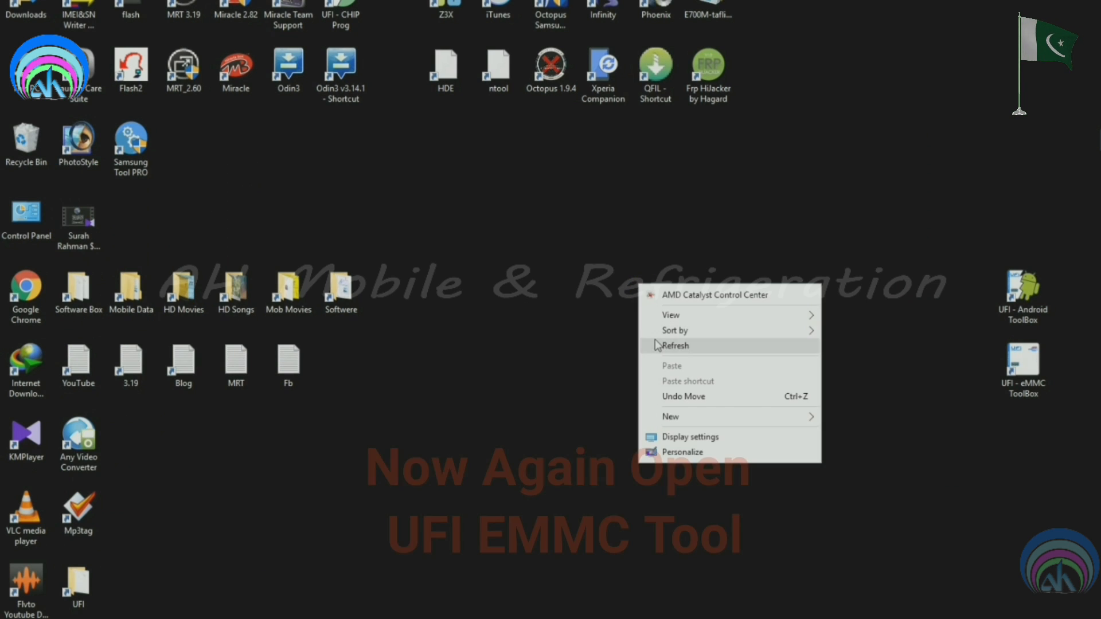
pyautogui.click(1024, 365)
pyautogui.rightClick(1027, 379)
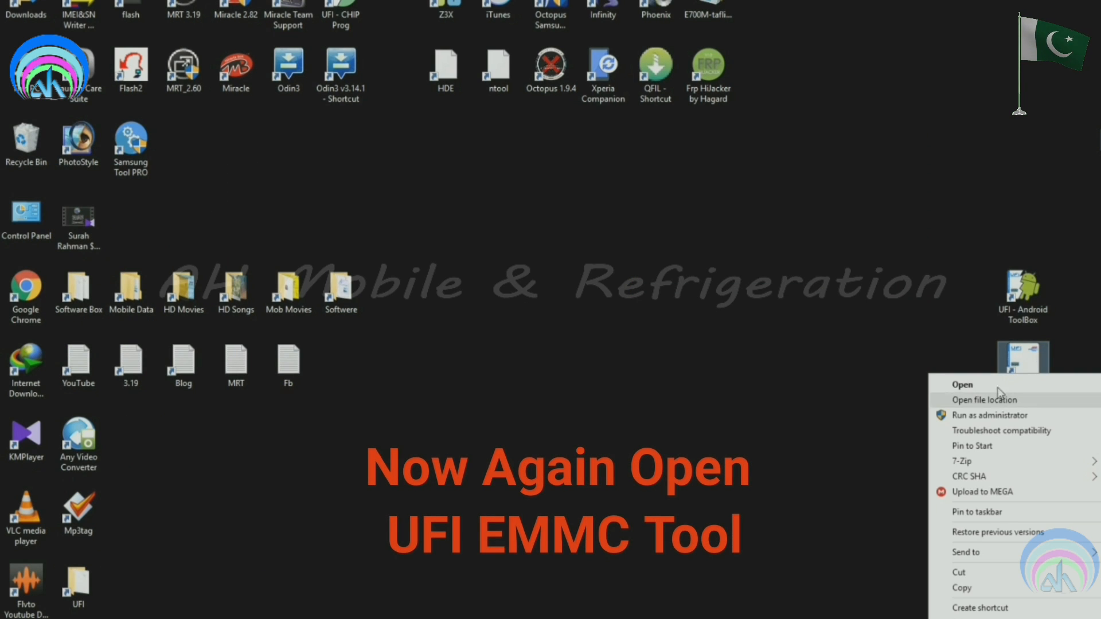
pyautogui.click(963, 385)
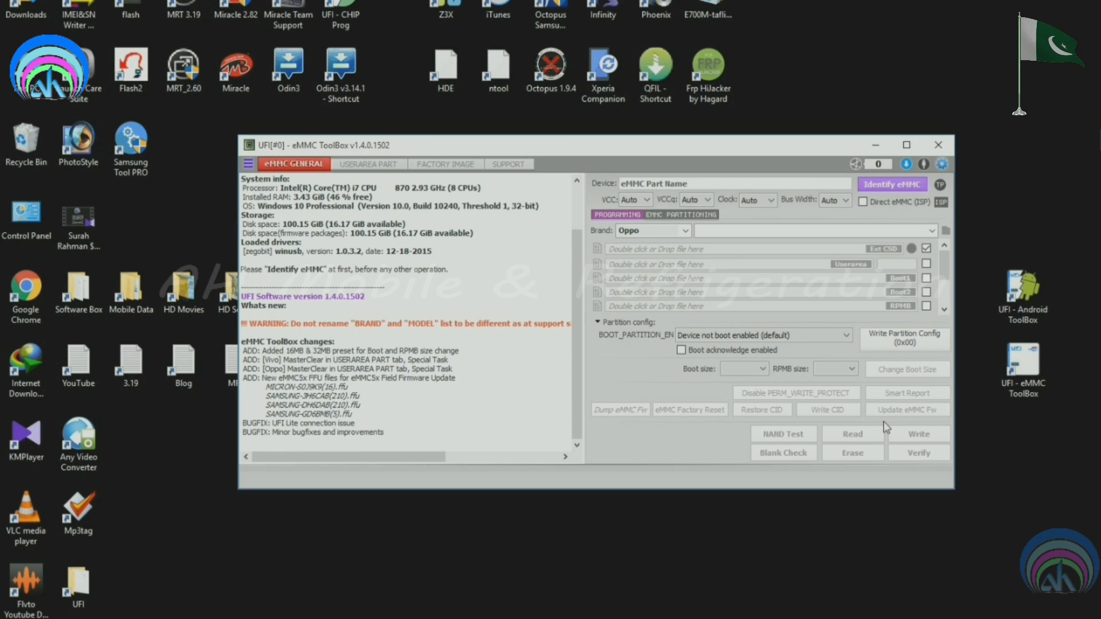
# Enable Direct eMMC (ISP) mode and identify the connected eMMC
pyautogui.click(863, 202)
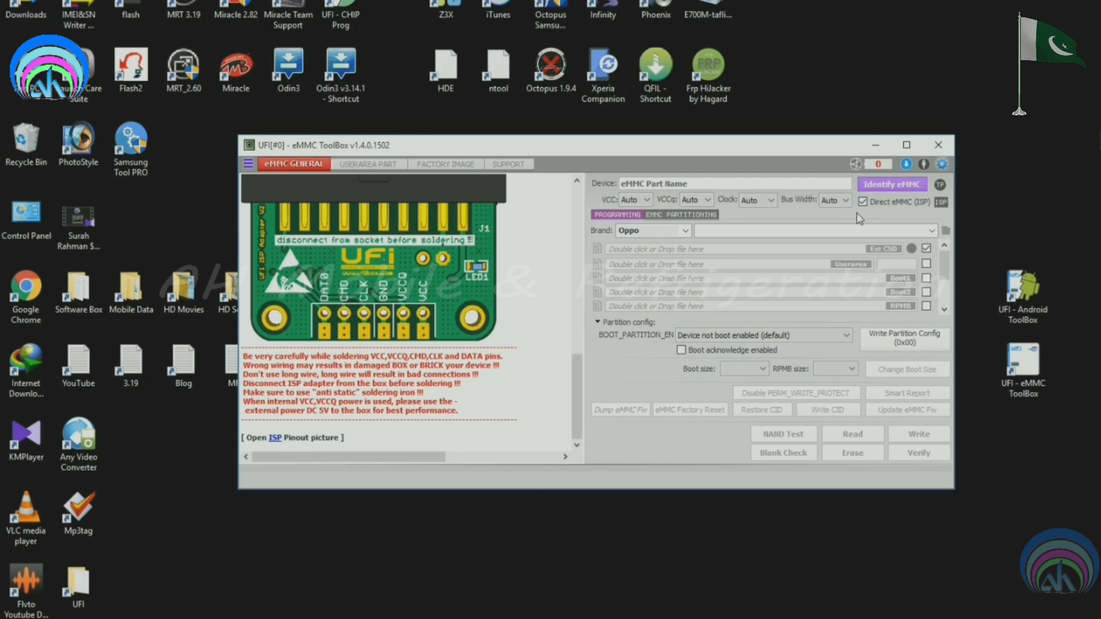
pyautogui.click(881, 186)
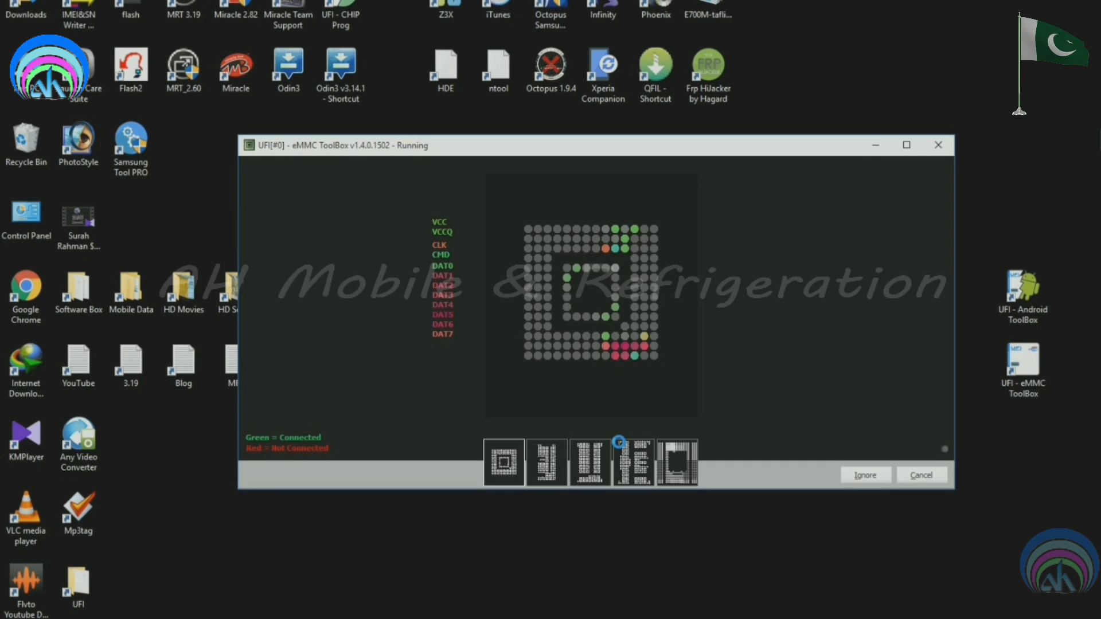
pyautogui.click(922, 476)
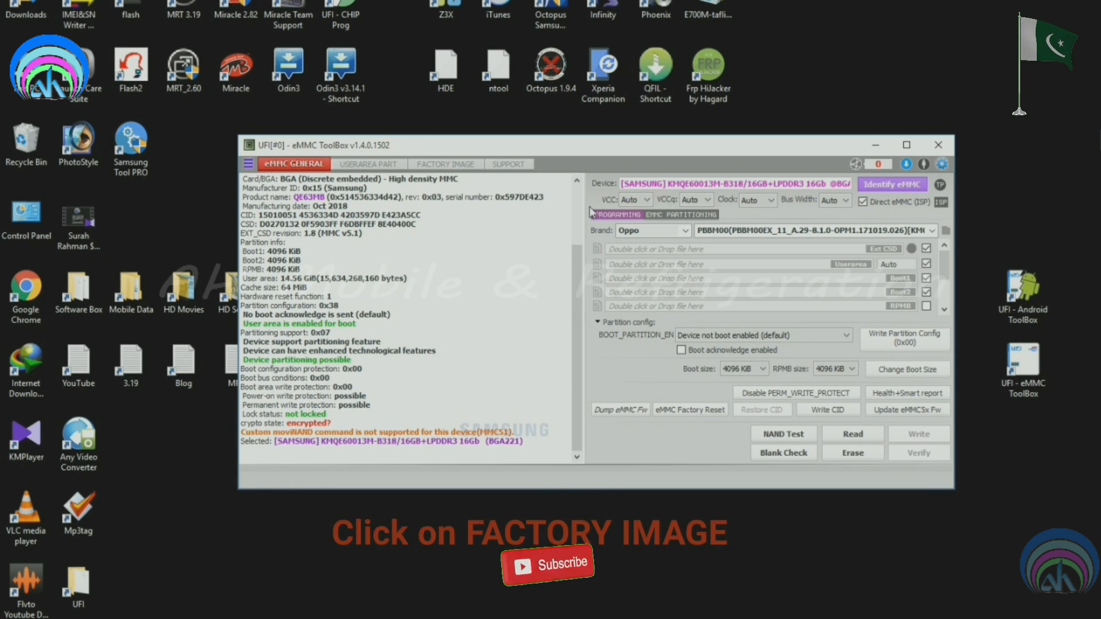
# Set the factory image brand to OPPO and the model to A3S CPH1853
pyautogui.click(468, 172)
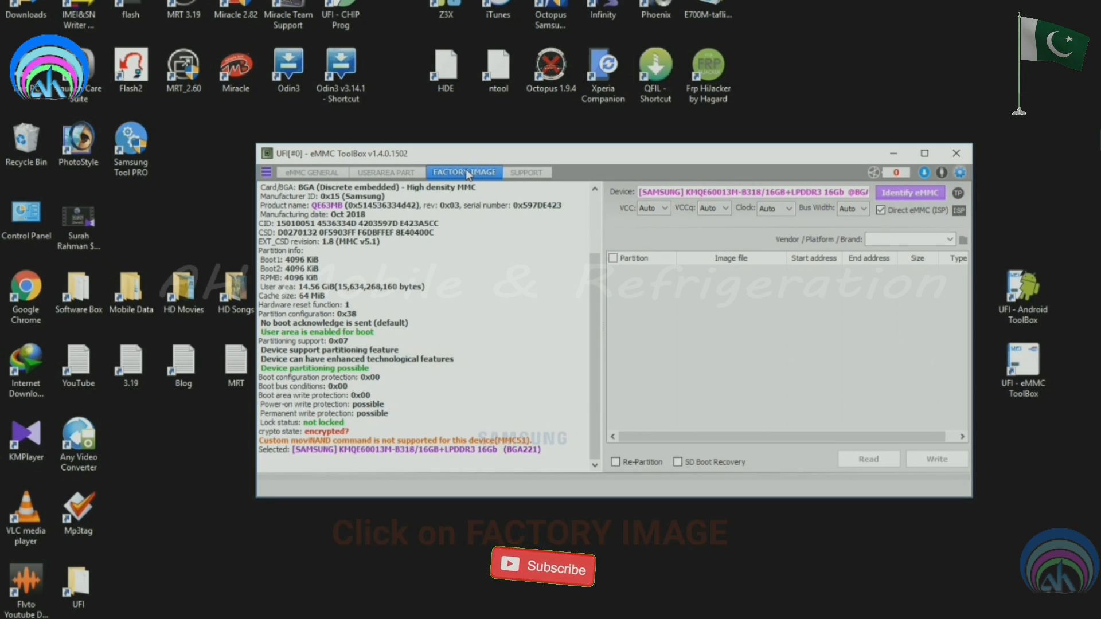
pyautogui.click(918, 240)
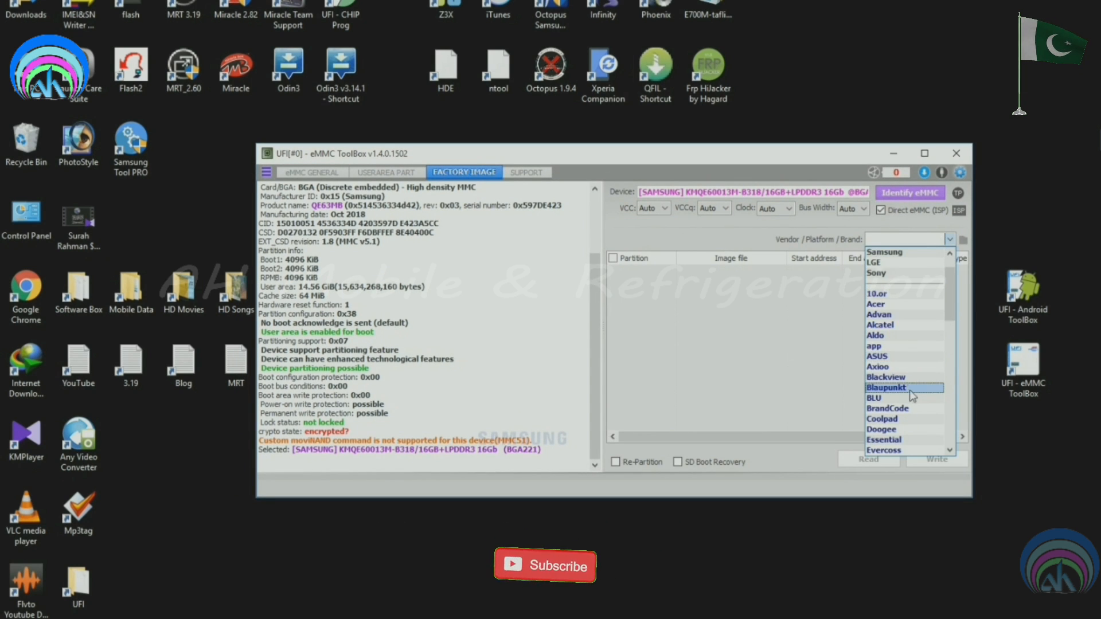
pyautogui.scroll(-10, 913, 395)
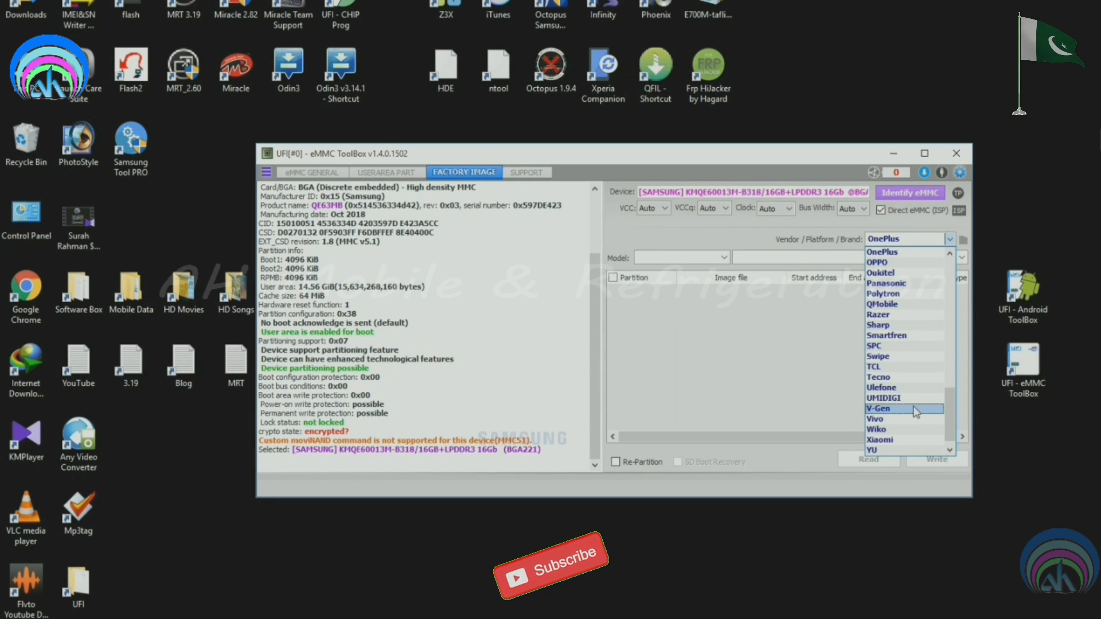
pyautogui.click(878, 262)
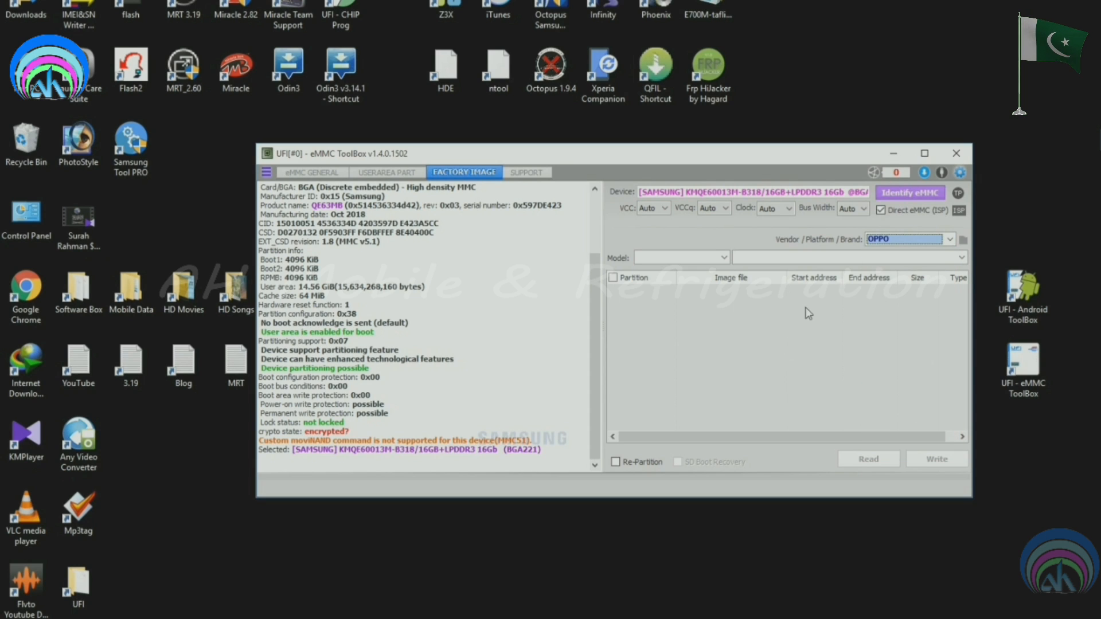
pyautogui.click(712, 259)
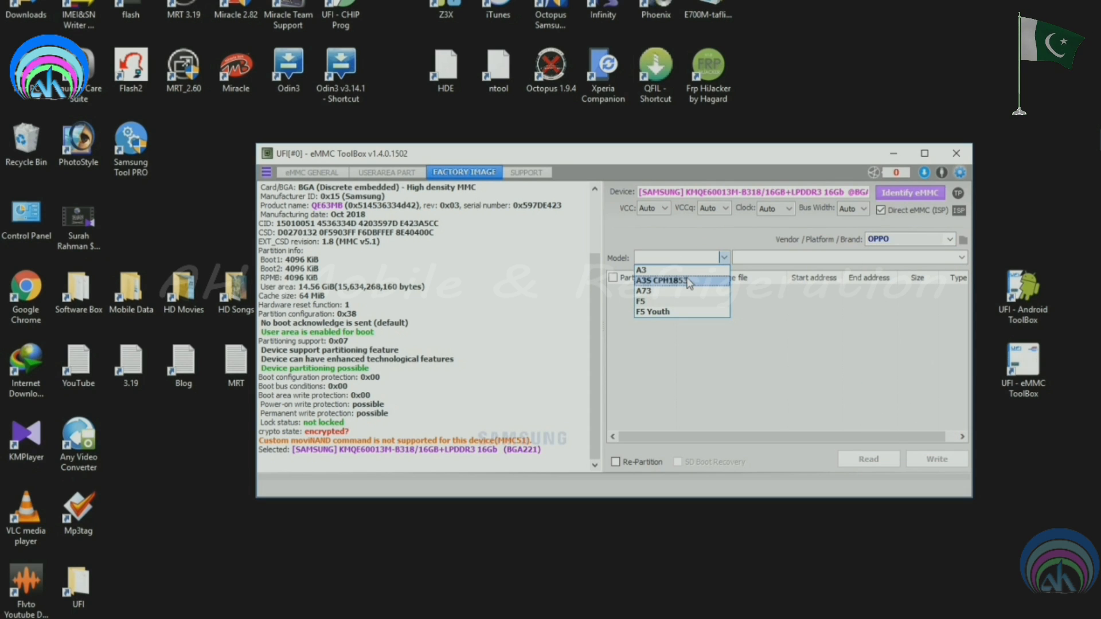
pyautogui.click(821, 415)
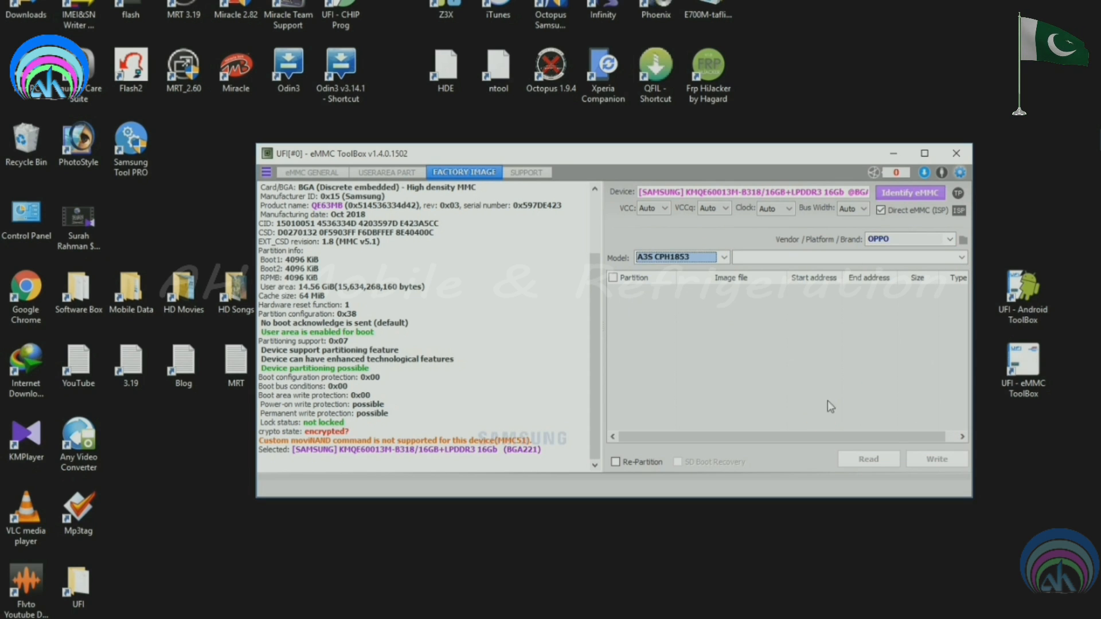
# Load rawprogram0_MSM_18351.xml from the CPH1853_11_A.23_190624_06b54ae9_GsmMafia firmware as the partition list
pyautogui.click(856, 259)
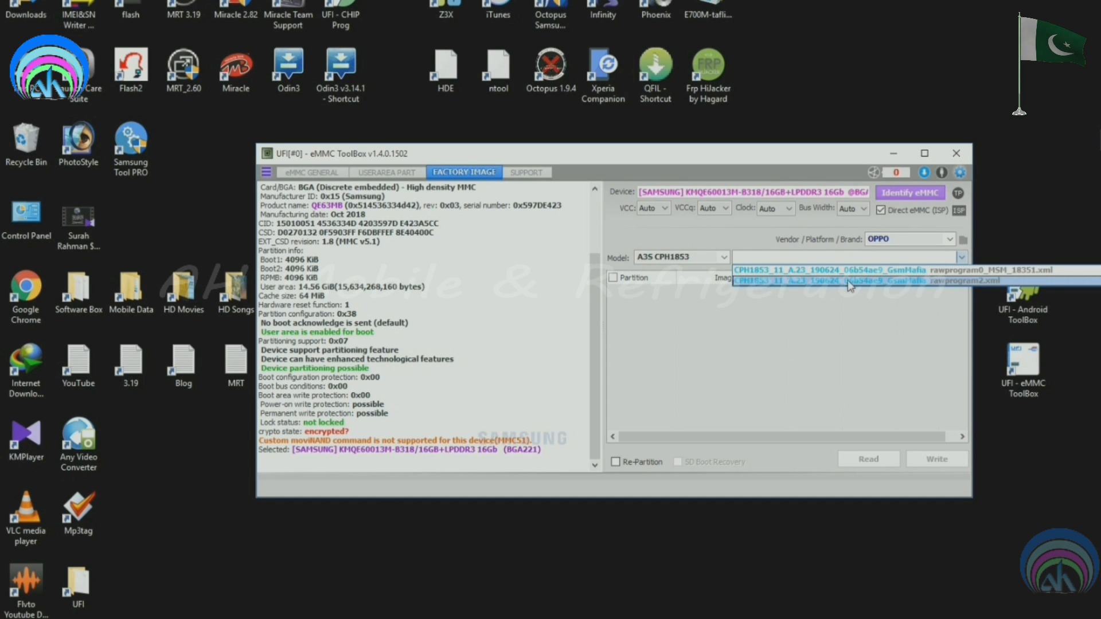
pyautogui.click(849, 280)
pyautogui.click(844, 259)
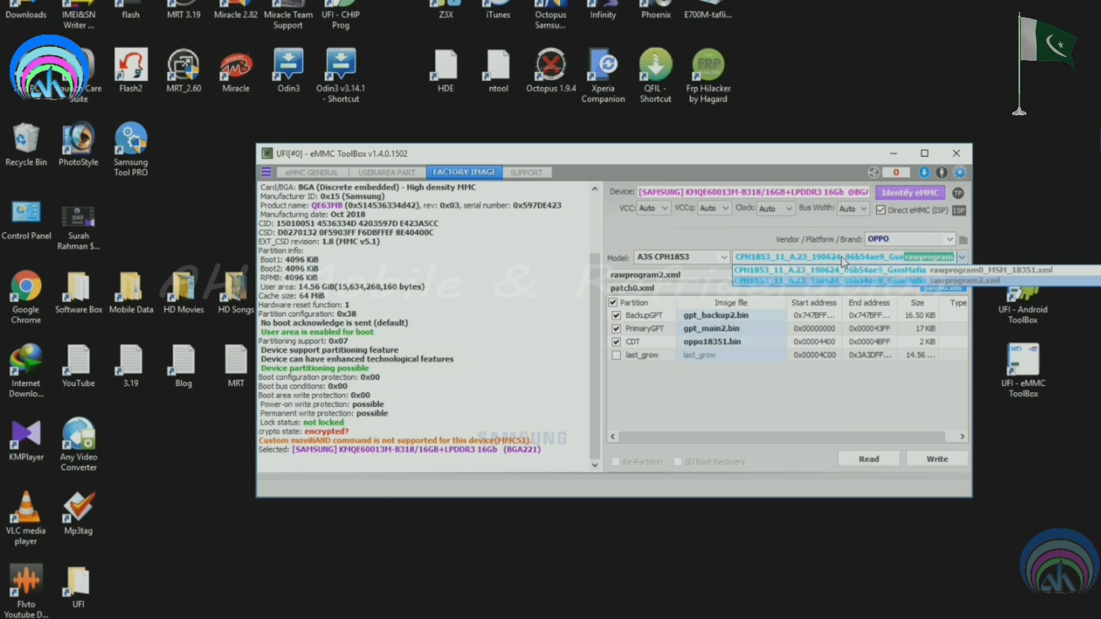
pyautogui.click(822, 276)
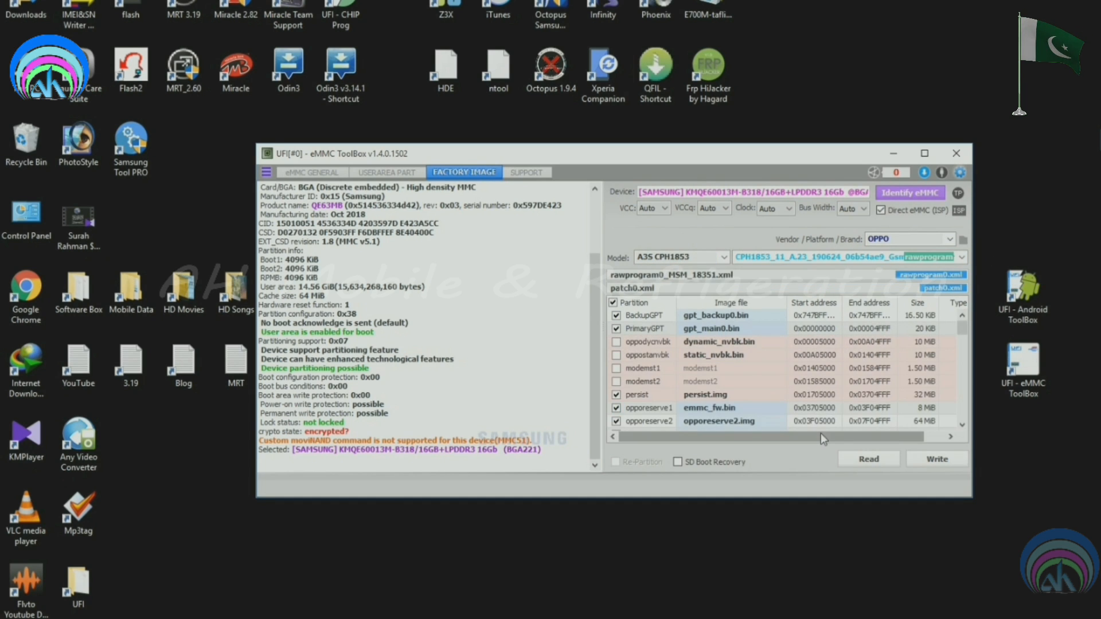
# Exclude the userdata and system partitions from the factory image partition list
pyautogui.moveTo(963, 330); pyautogui.dragTo(964, 425)
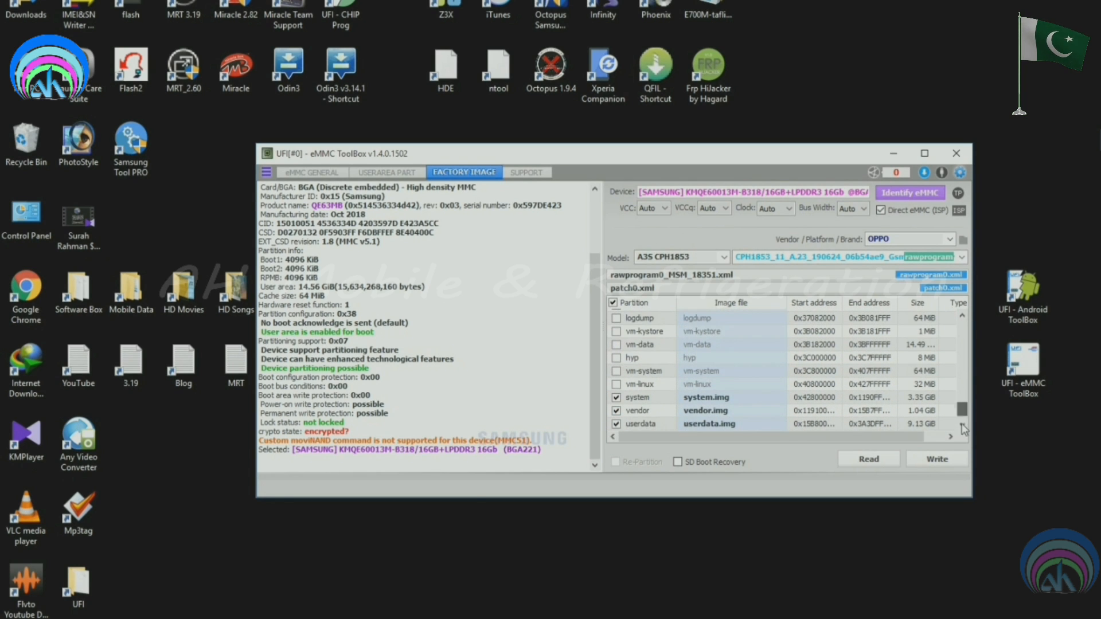
pyautogui.click(616, 424)
pyautogui.click(616, 397)
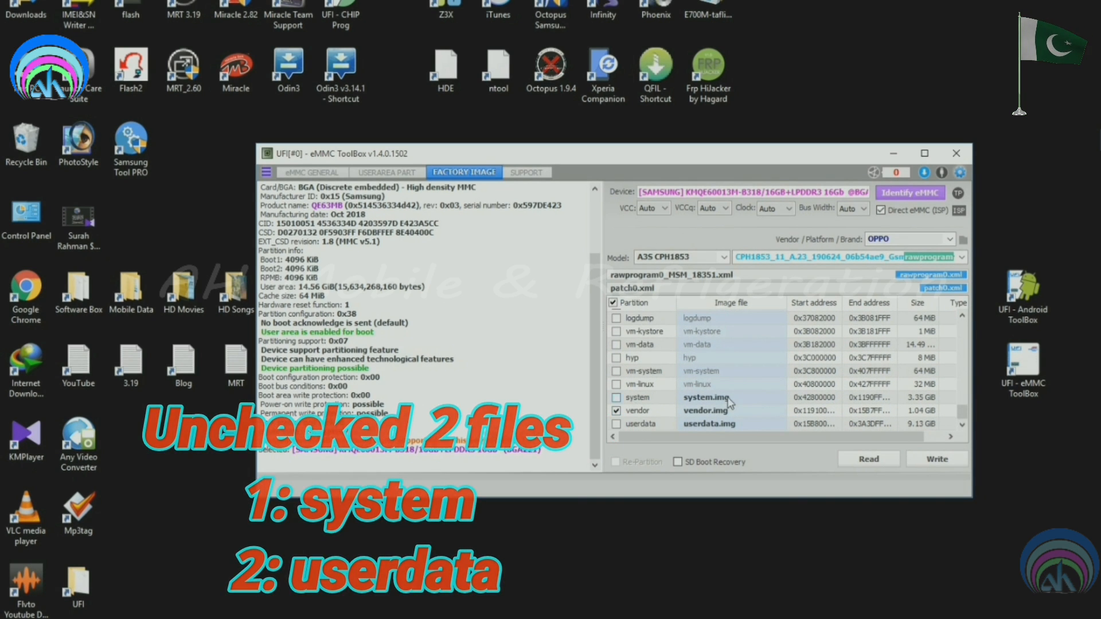
# Set the eMMC clock to 48 MHz and write the selected factory image partitions
pyautogui.click(782, 208)
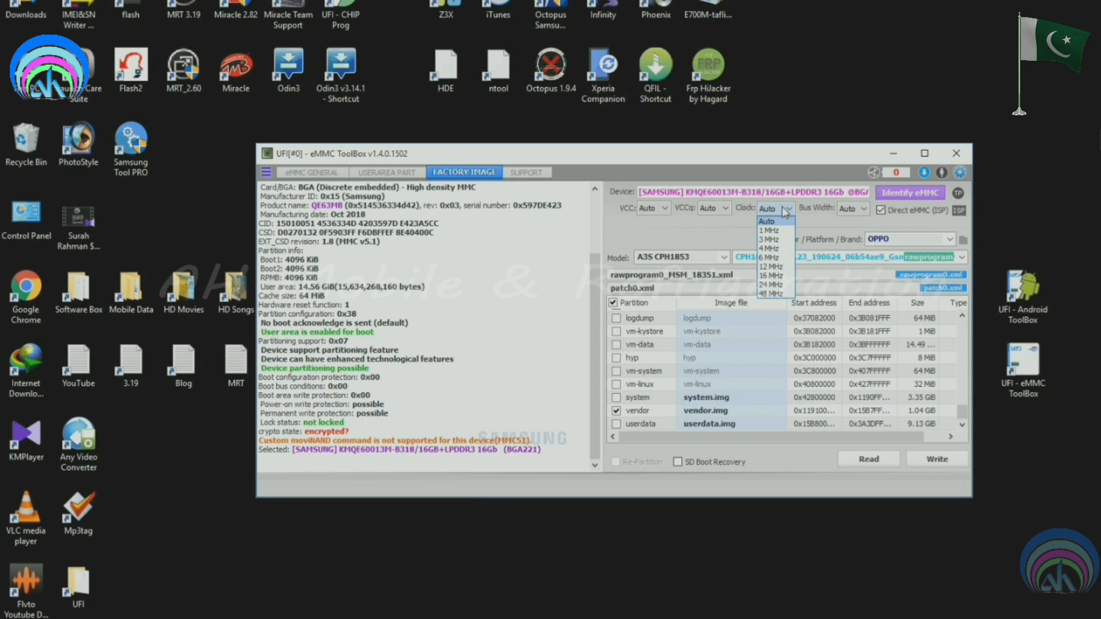
pyautogui.click(767, 293)
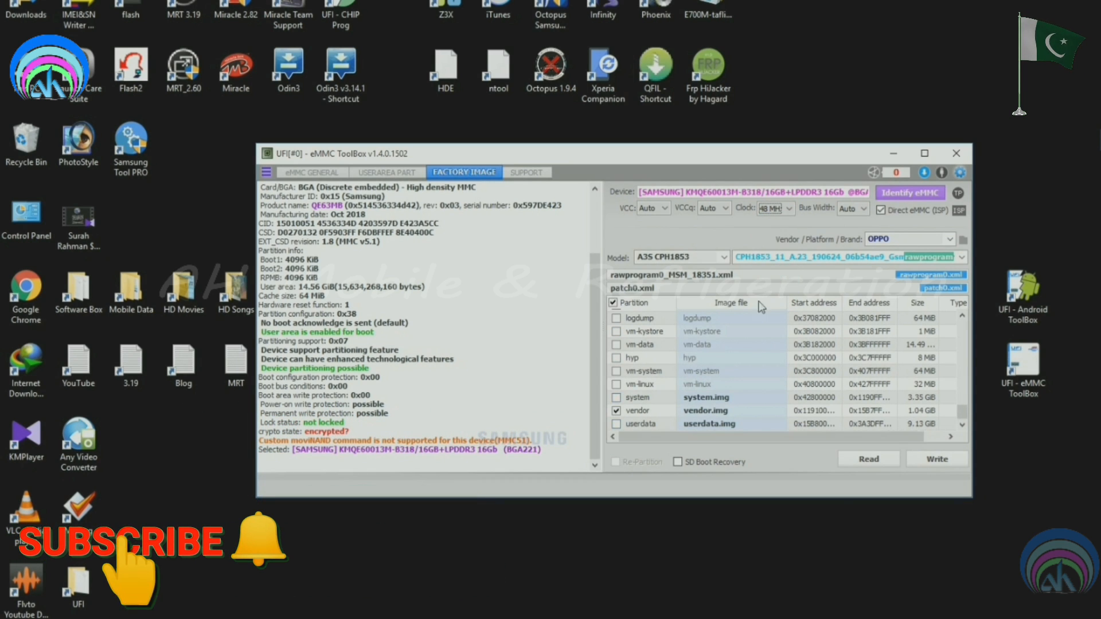
pyautogui.click(936, 459)
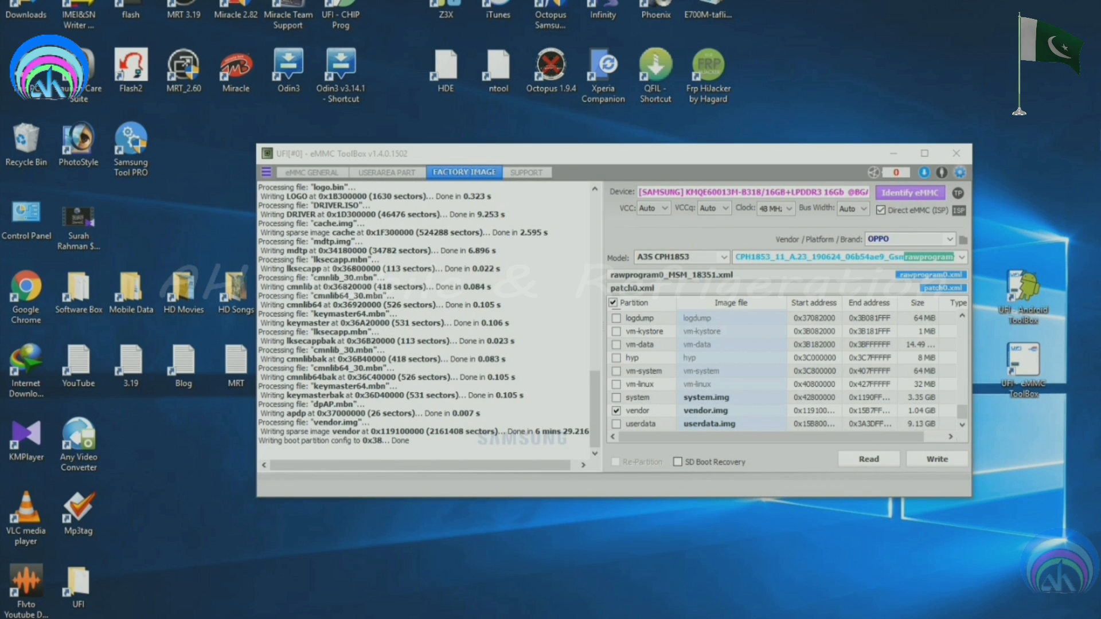
# Identify the eMMC again to check its Android system information and minimize the eMMC ToolBox window
pyautogui.click(906, 196)
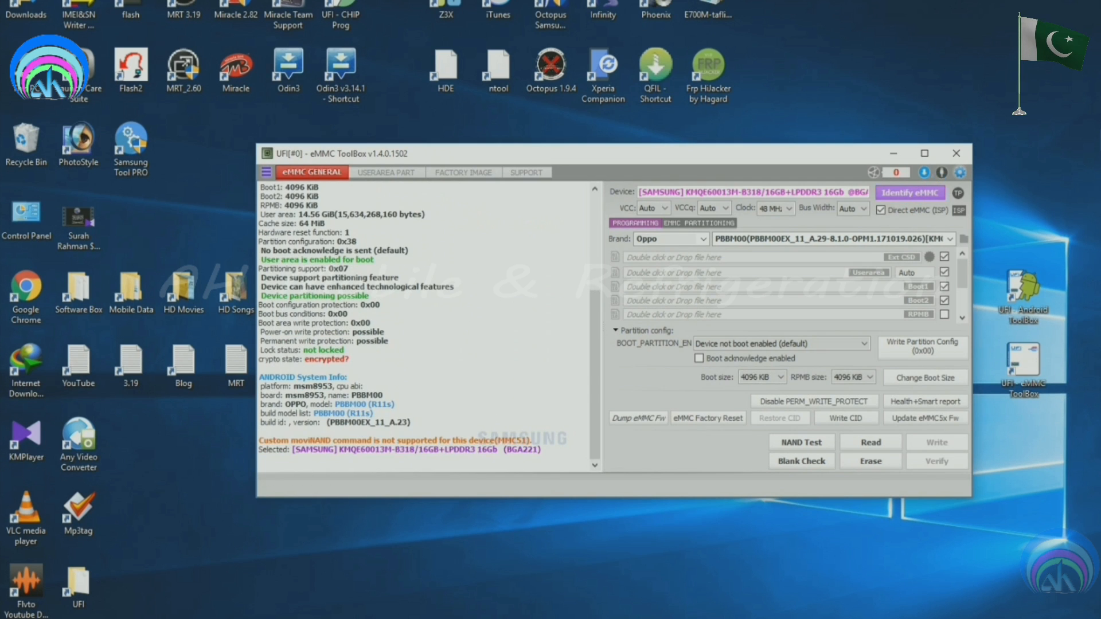
pyautogui.click(925, 154)
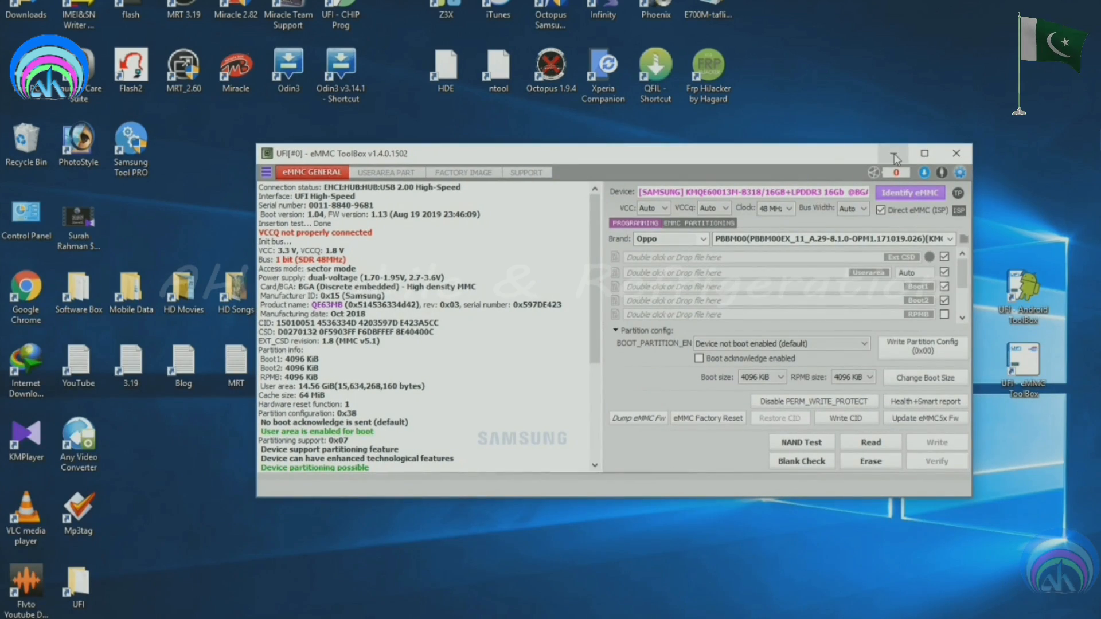
pyautogui.click(894, 153)
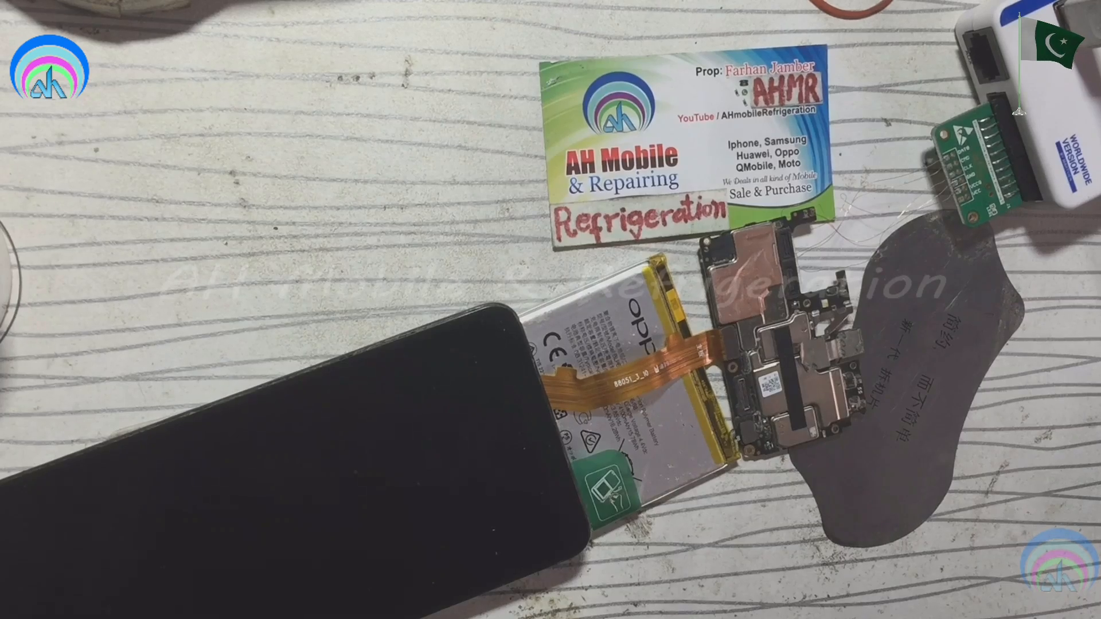